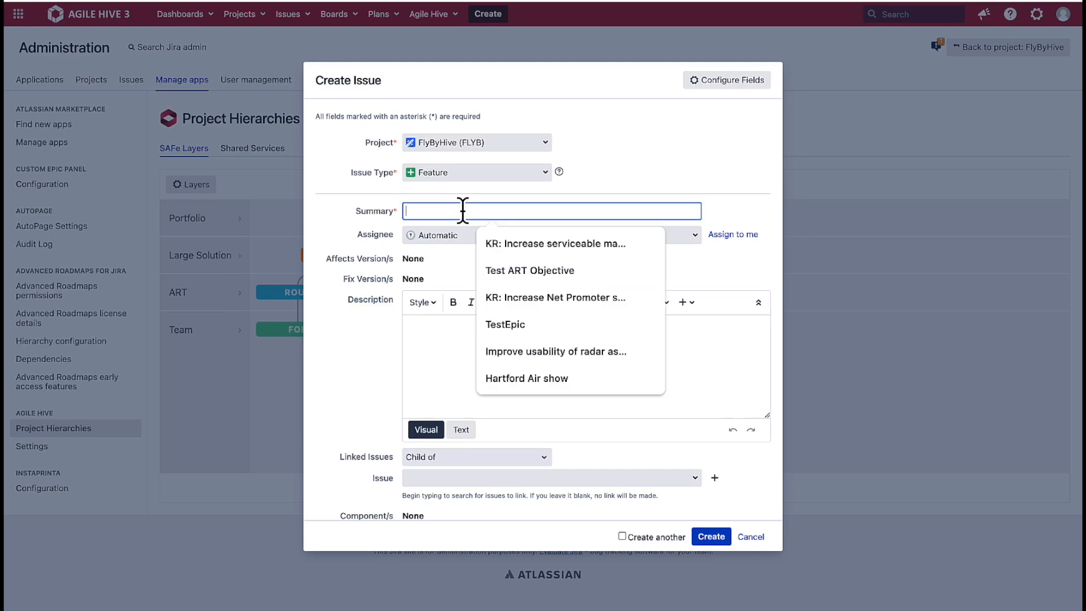
Step: Create a Feature in the FlyByHive project with the summary "Anomaly Detection Validation"
text(maly Dete)
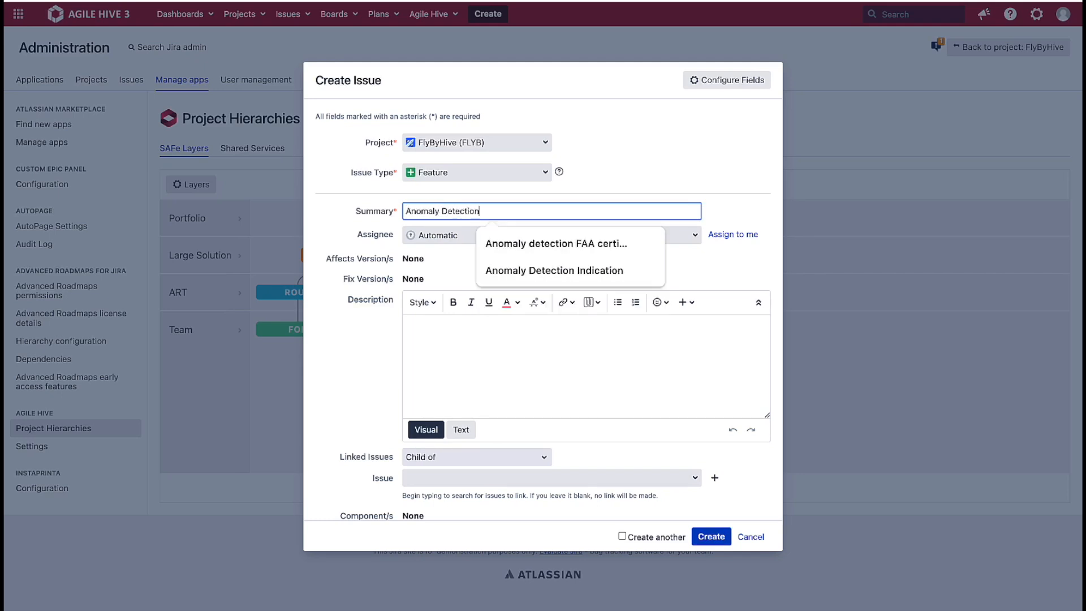
text(ction Valid)
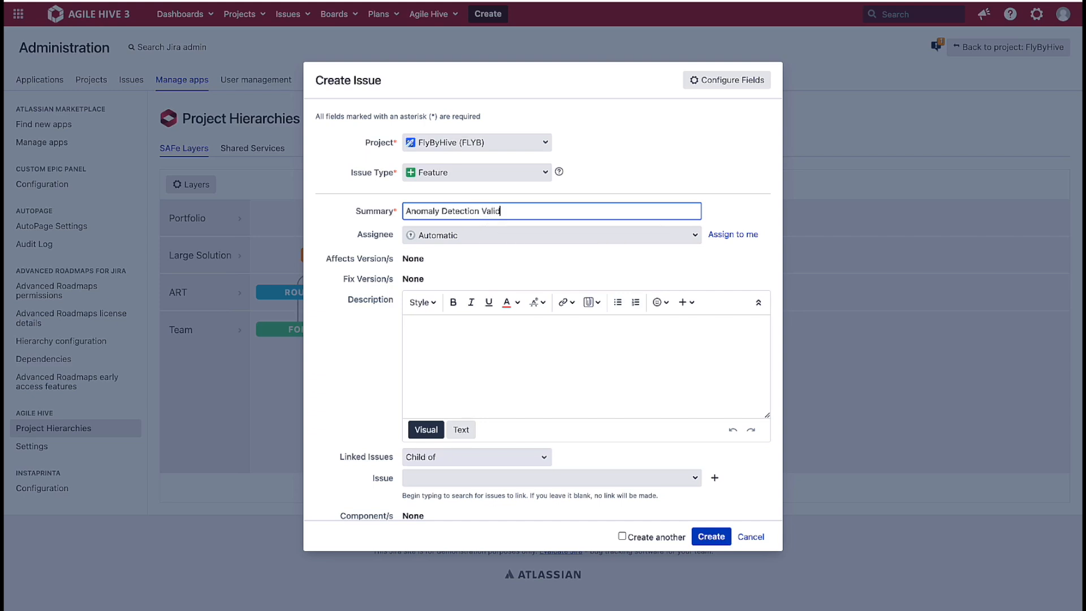
text(ation)
click(707, 538)
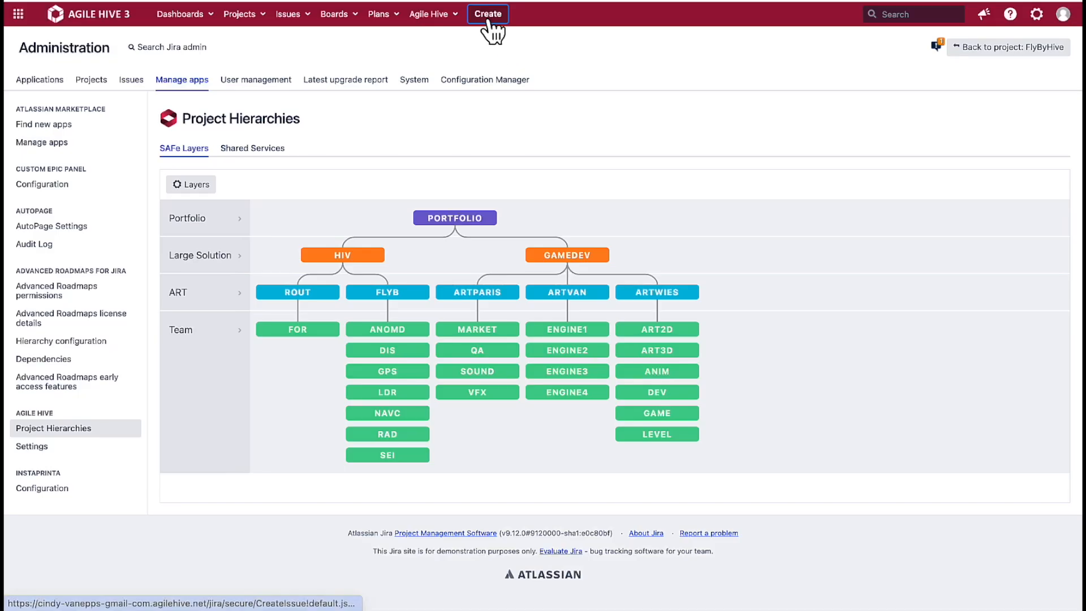
Step: Create an Enabler in the FlyByHive project with the summary "Research International Protocols"
click(488, 20)
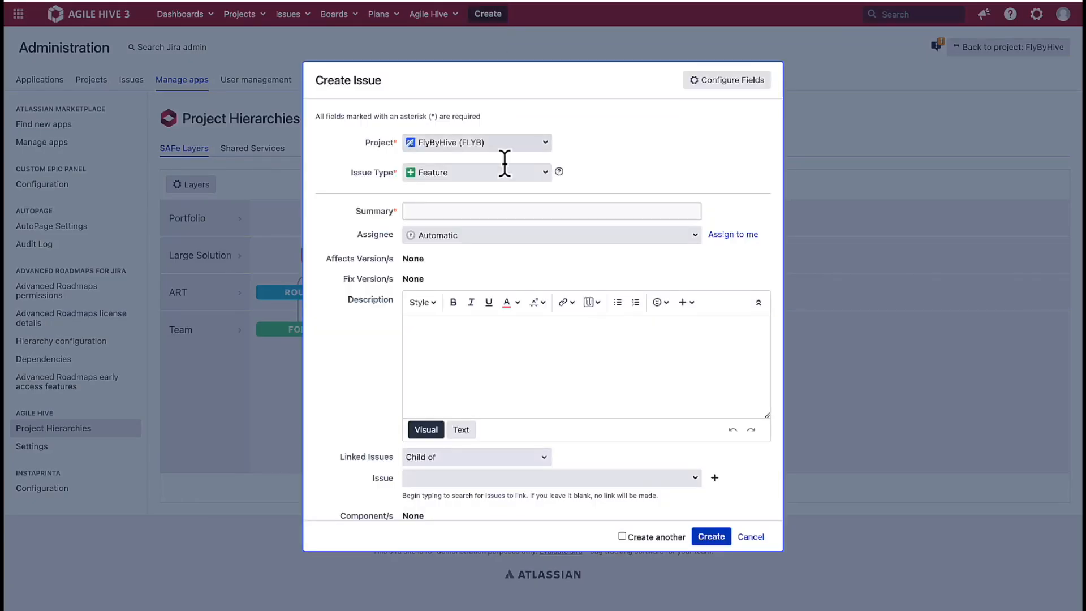
click(507, 173)
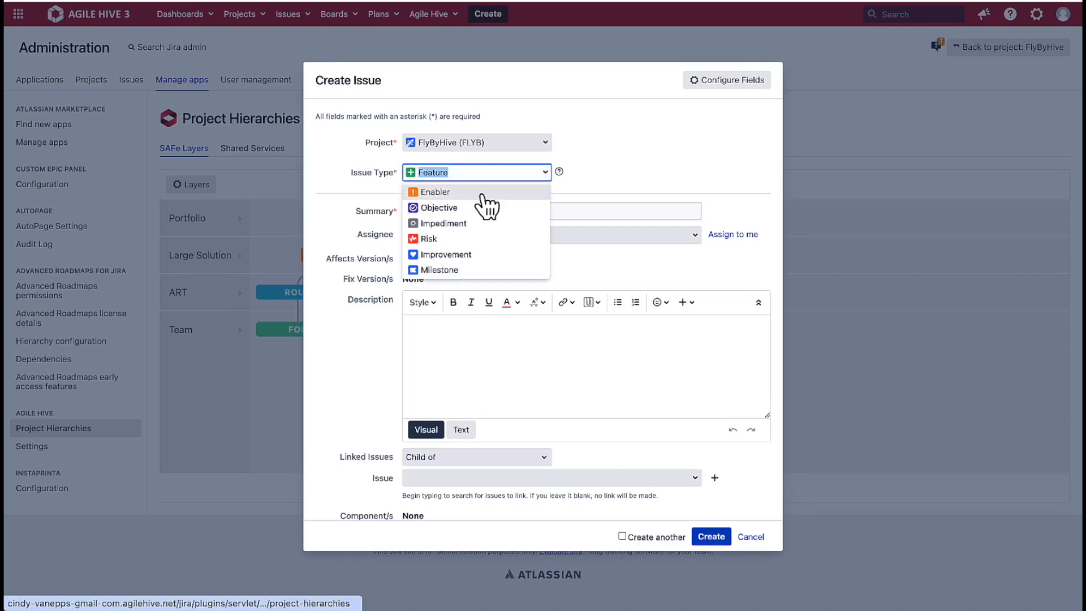
click(481, 192)
click(472, 209)
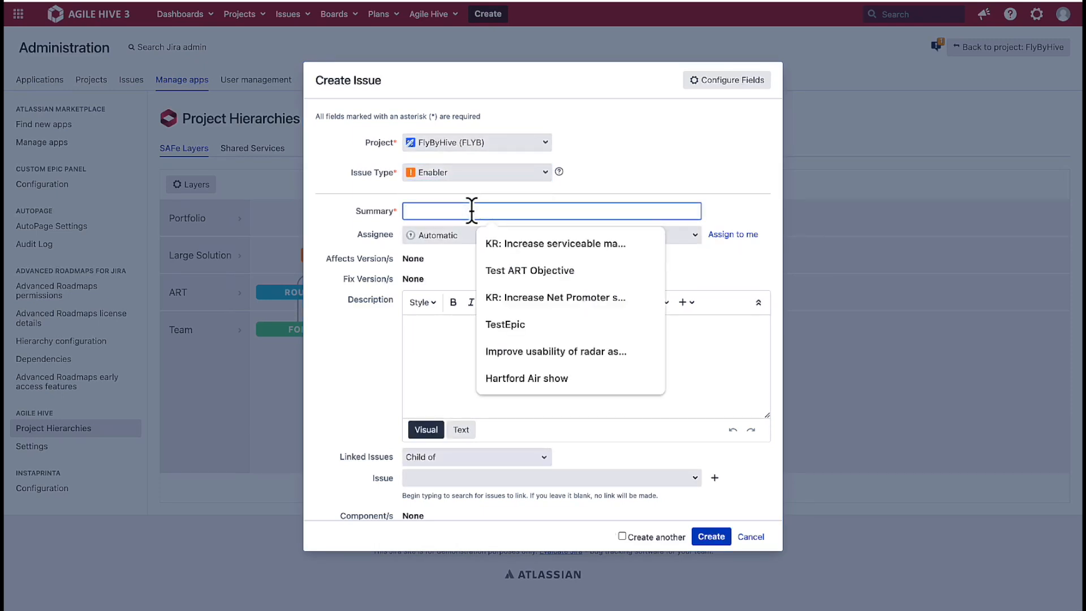
text(Research Interna)
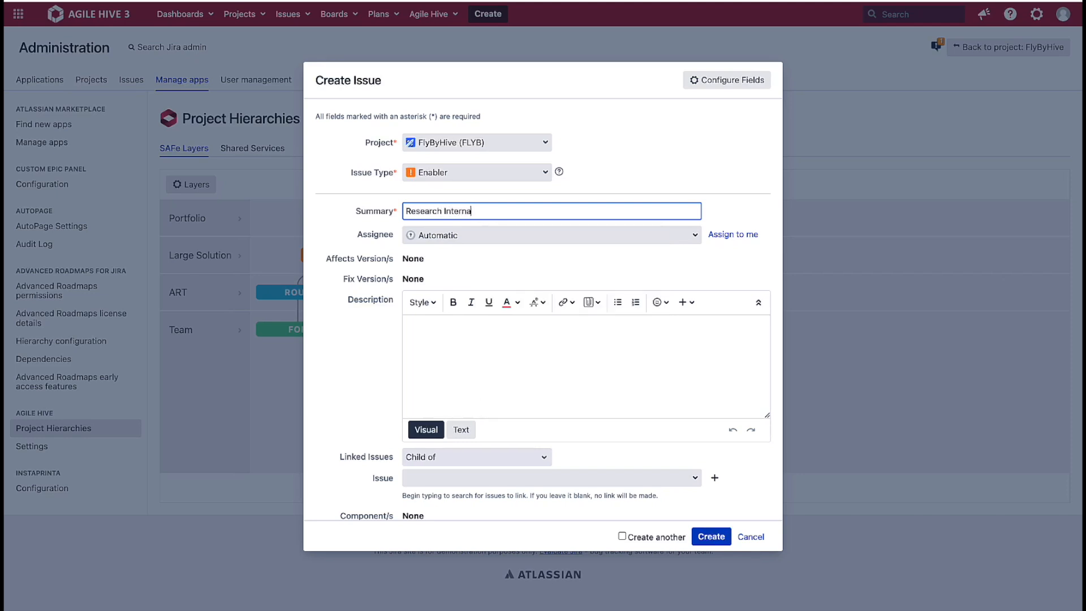
text(tion)
click(711, 537)
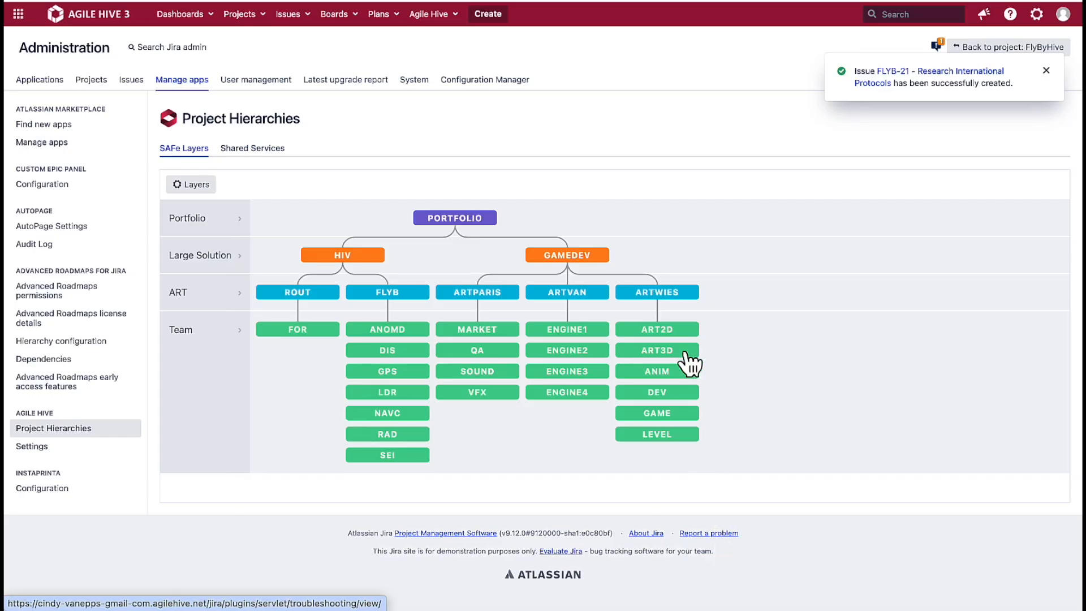
Step: Open the FlyByHive ART under HiveFlyer in a new browser tab and switch to its ART PI Roadmap
click(430, 15)
mouse_move(466, 110)
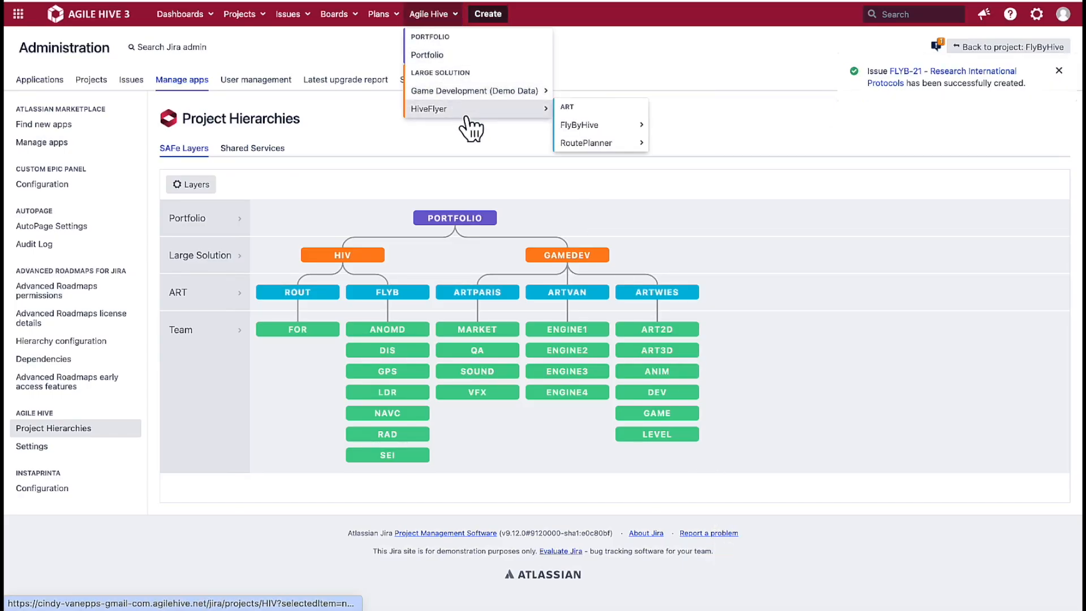
right_click(579, 127)
click(595, 132)
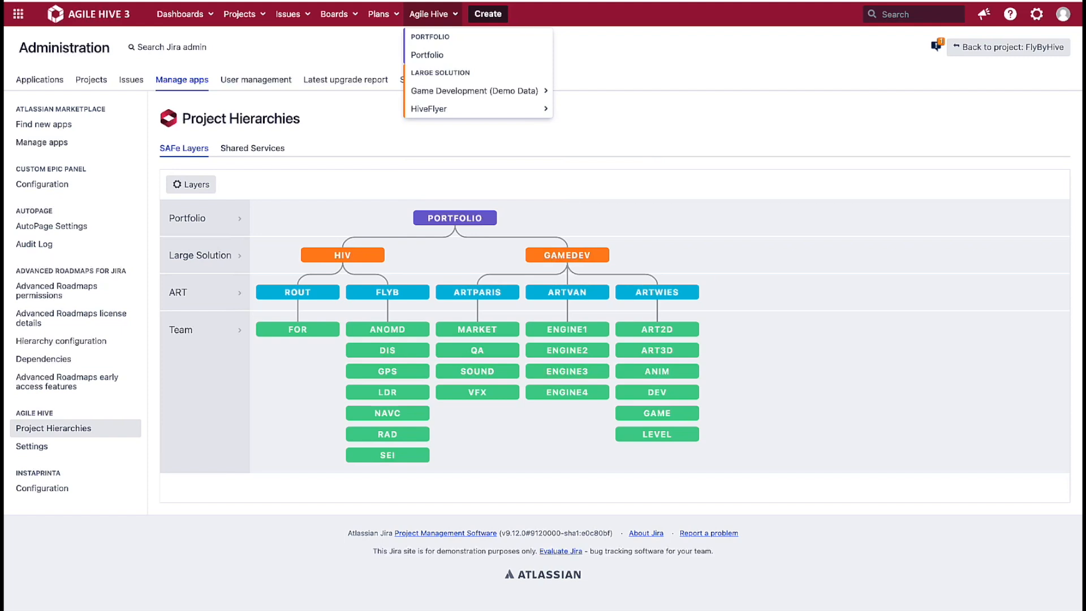
click(491, 1)
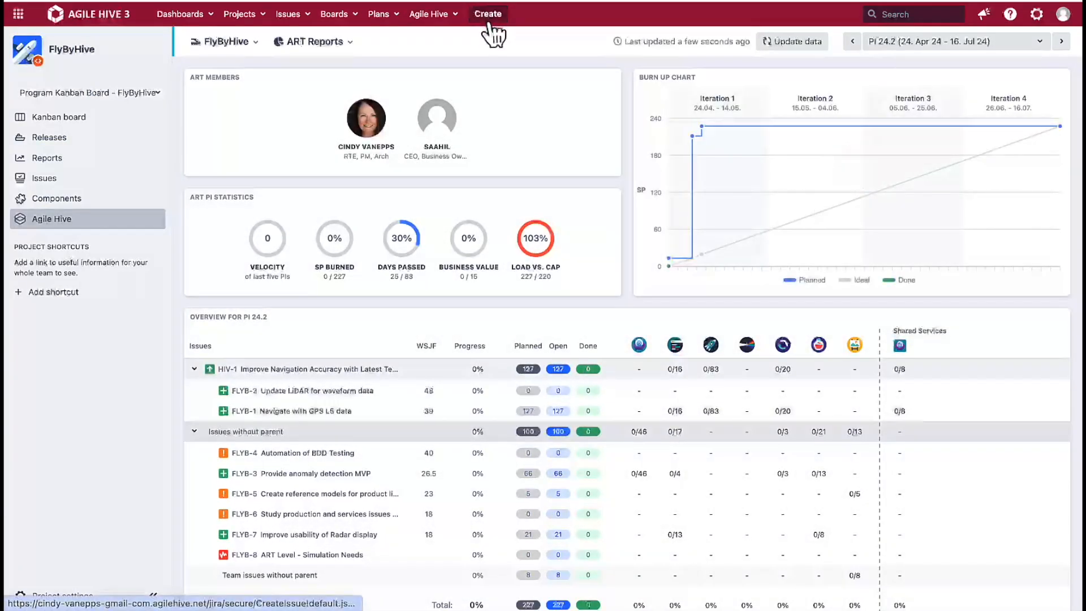
click(350, 43)
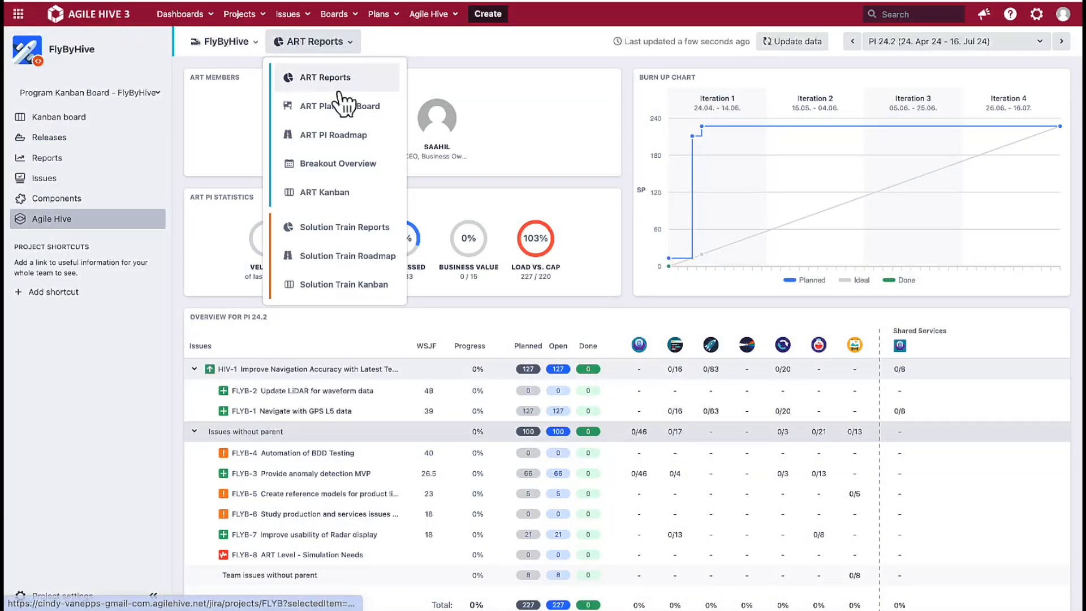
click(339, 139)
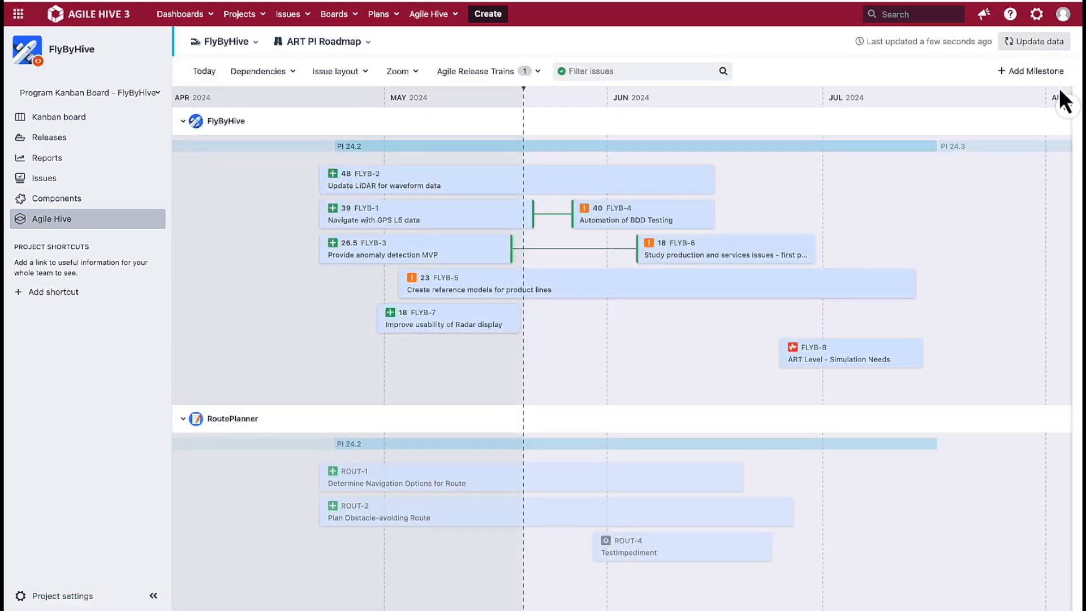
Step: Examine which issues are scheduled on the FlyByHive roadmap across PI 24.2 and PI 24.3
scroll(1019, 151, right, 5)
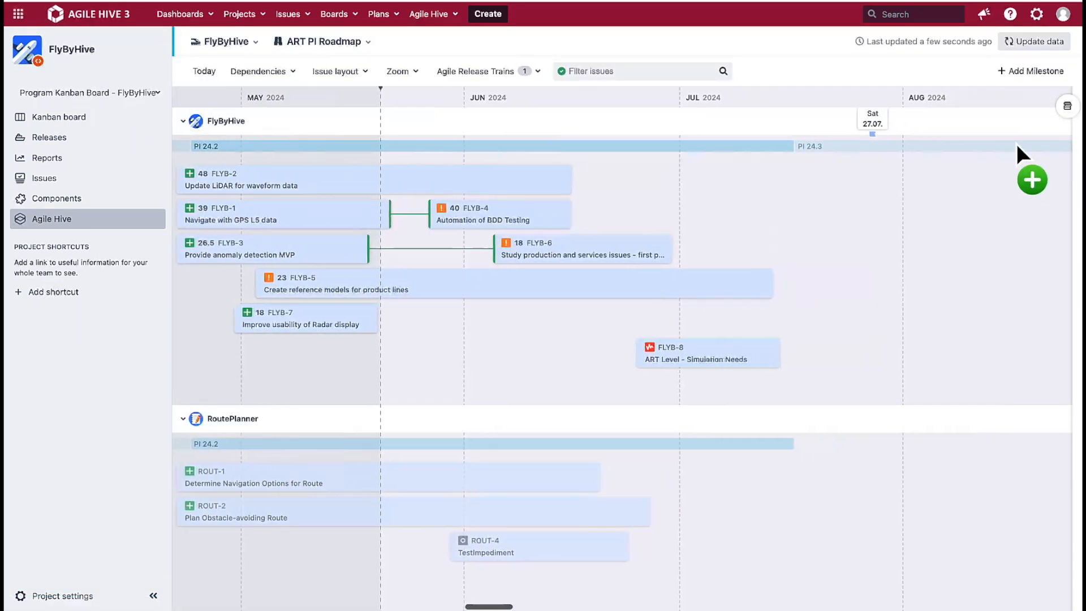
scroll(1017, 144, right, 10)
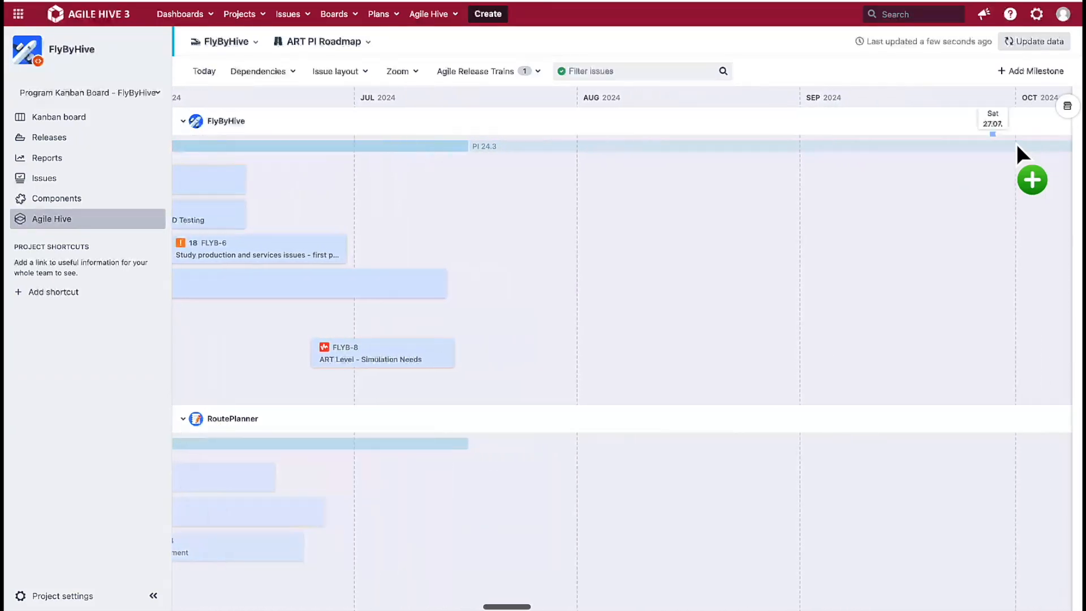
scroll(1017, 143, right, 5)
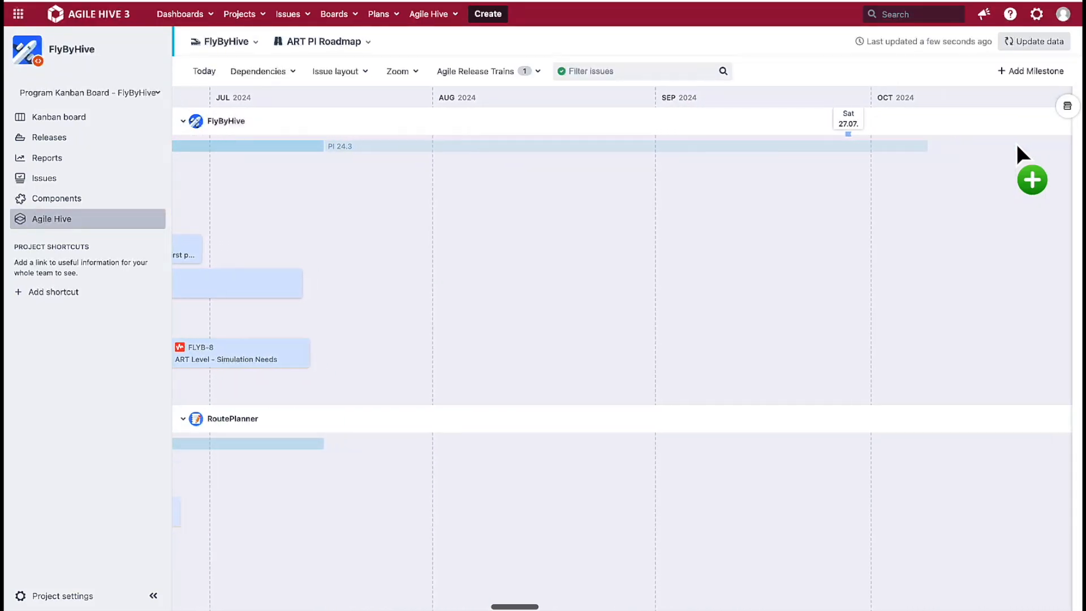
scroll(1017, 143, right, 2)
scroll(1016, 144, left, 12)
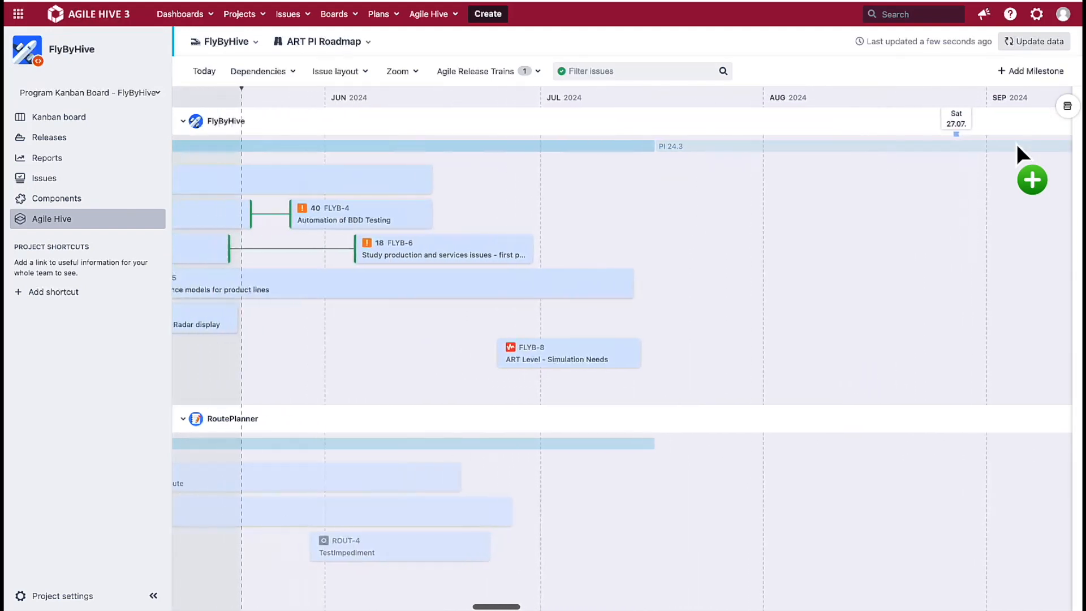
scroll(1017, 144, left, 9)
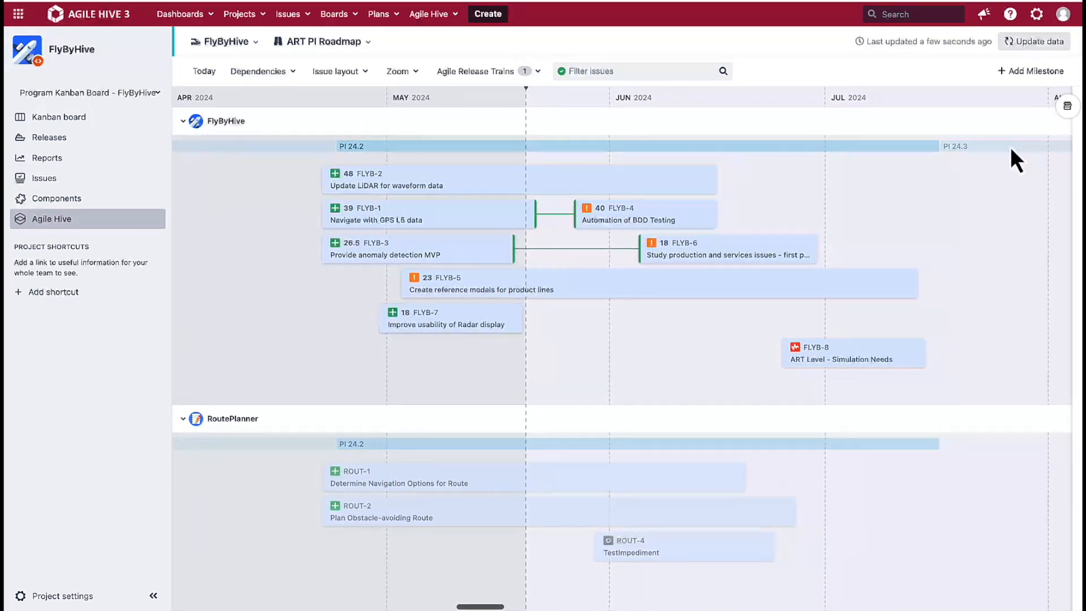
scroll(1012, 150, right, 1)
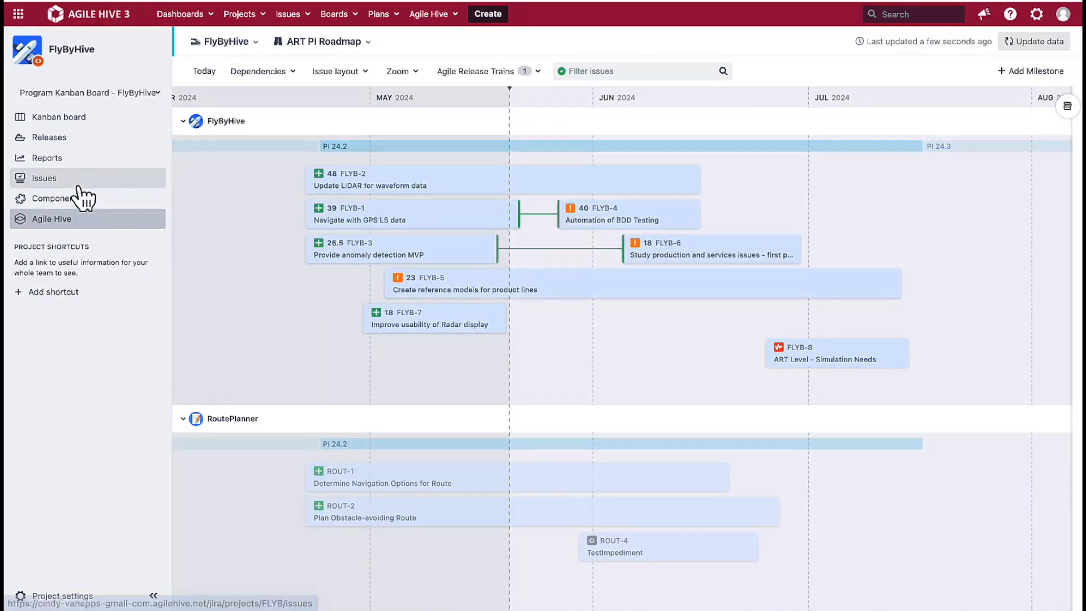
Step: Try to switch from the roadmap to the FlyByHive project's Backlog board
click(43, 99)
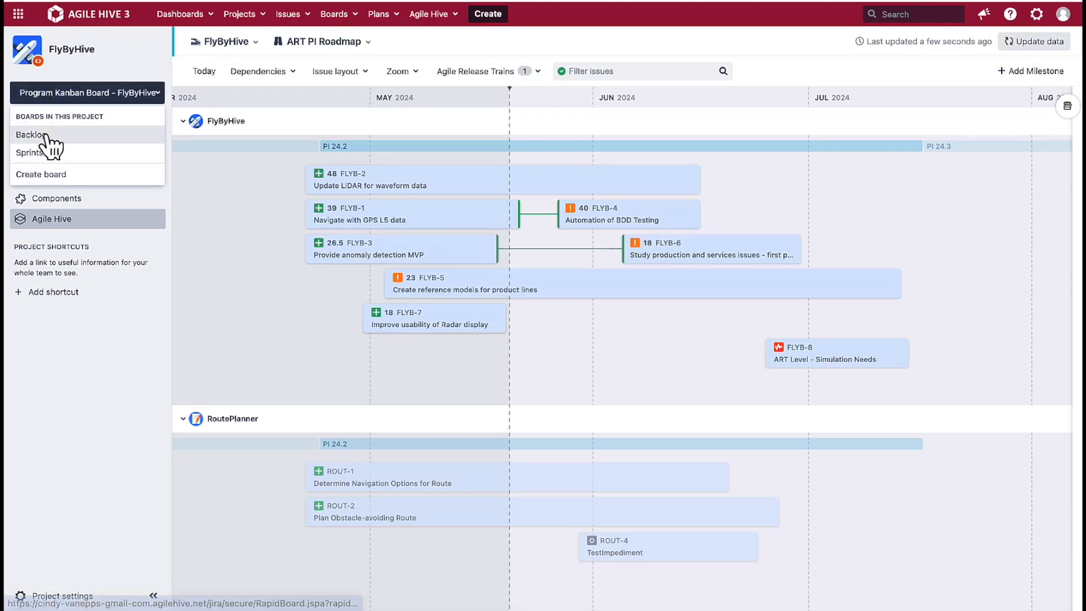
click(47, 140)
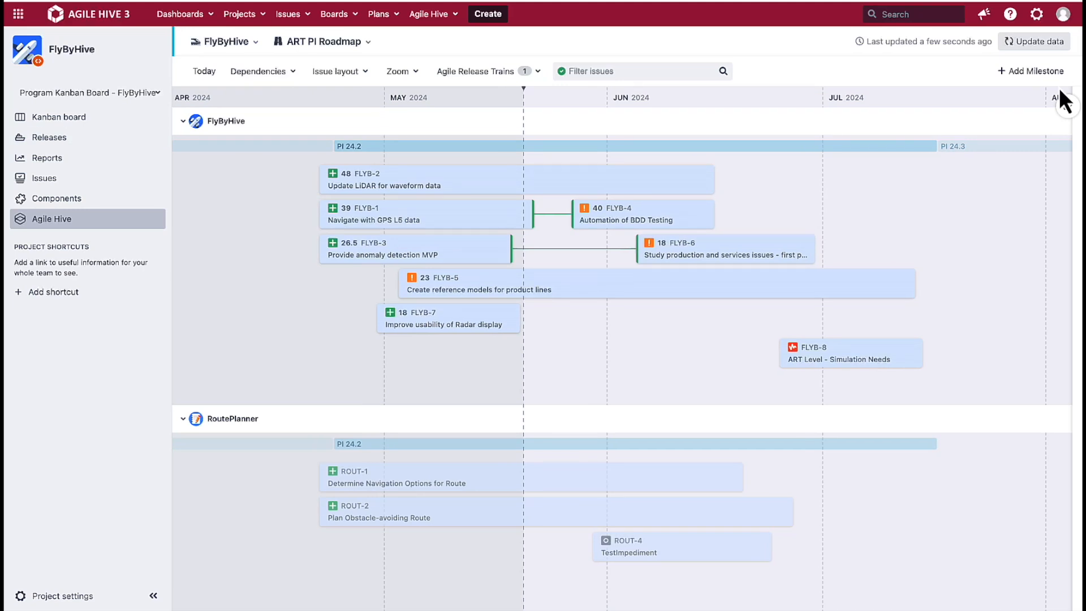
Step: Check the PI 24.3 period on the FlyByHive roadmap again for scheduled work
scroll(1016, 149, right, 5)
scroll(1019, 148, right, 11)
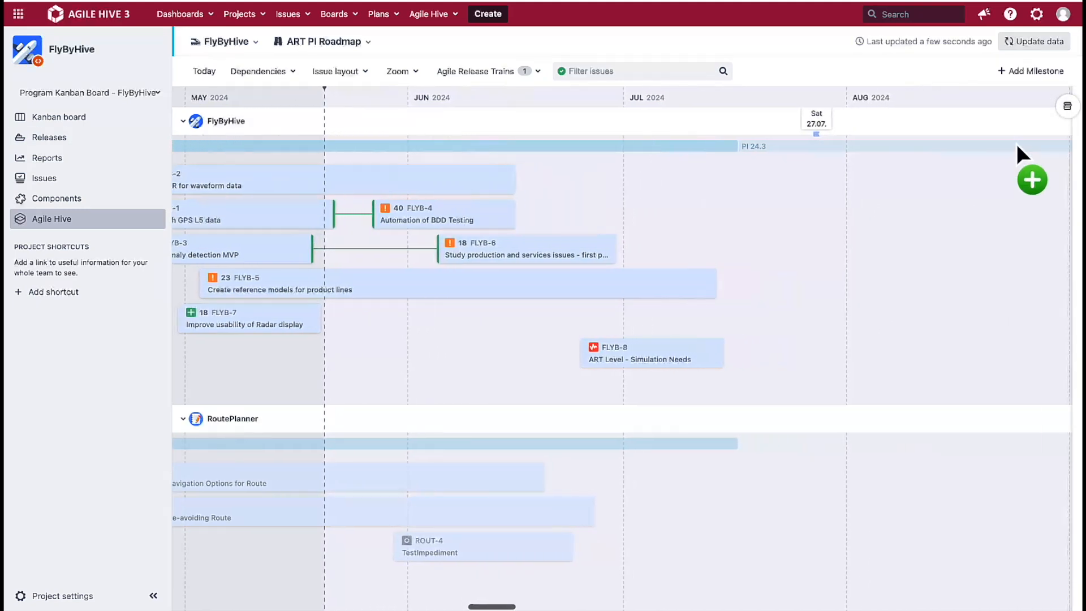
scroll(1018, 147, right, 7)
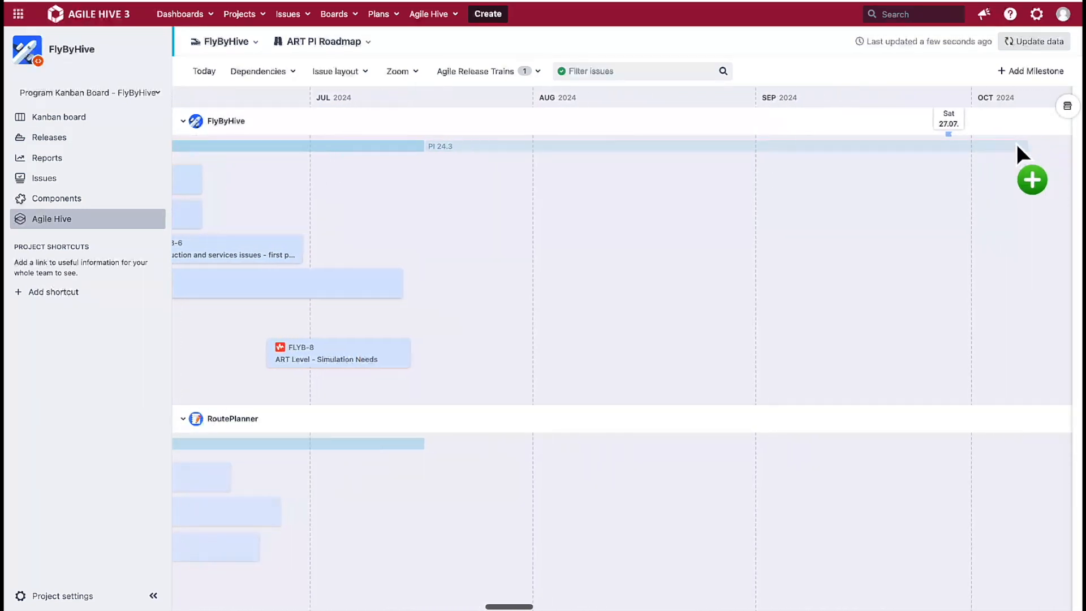
scroll(1018, 147, right, 3)
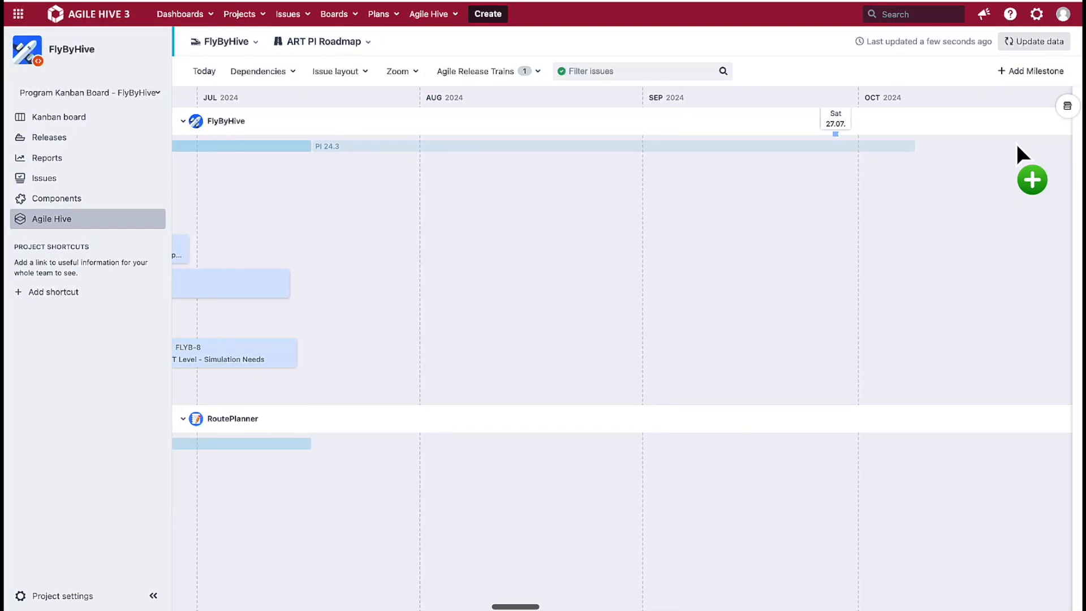
scroll(1018, 147, left, 14)
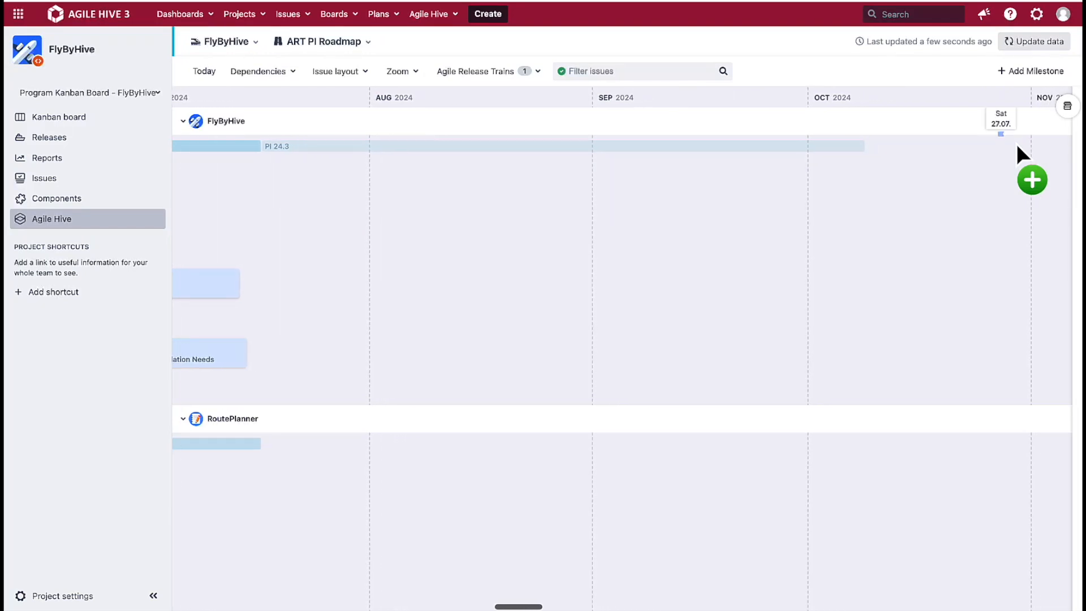
scroll(1017, 144, left, 12)
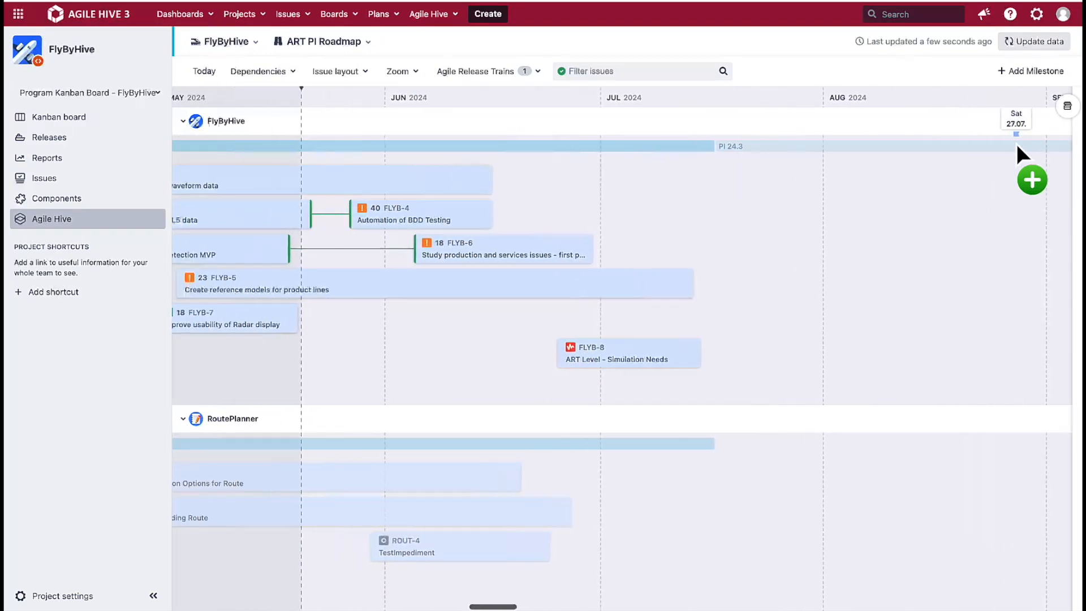
scroll(1010, 147, right, 2)
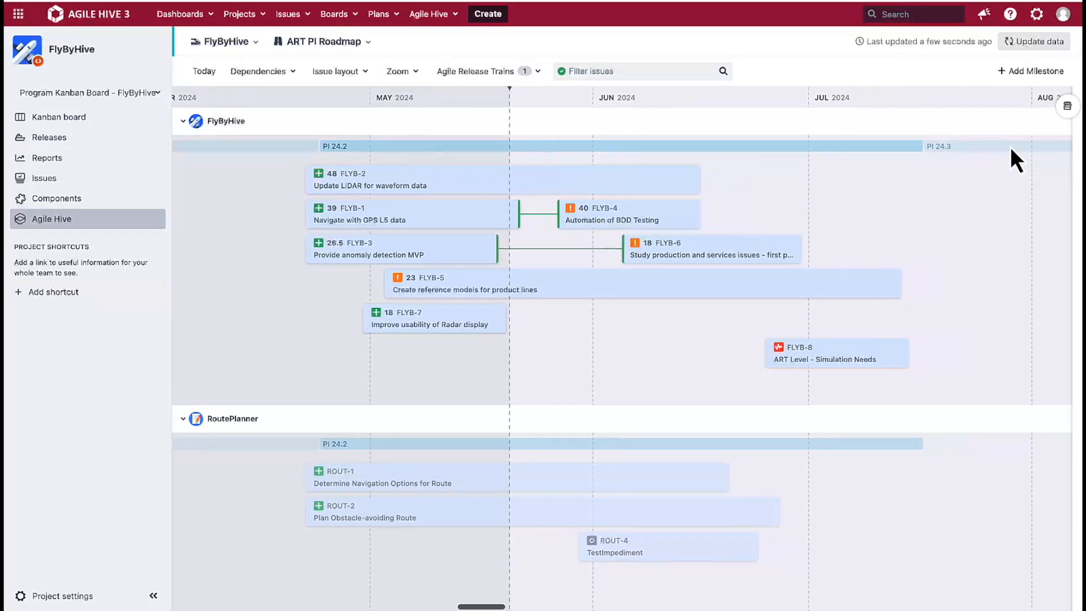
Step: Open the project's Backlog board and review the issues in PI 24.2, PI 24.3 and the backlog
click(45, 94)
click(46, 136)
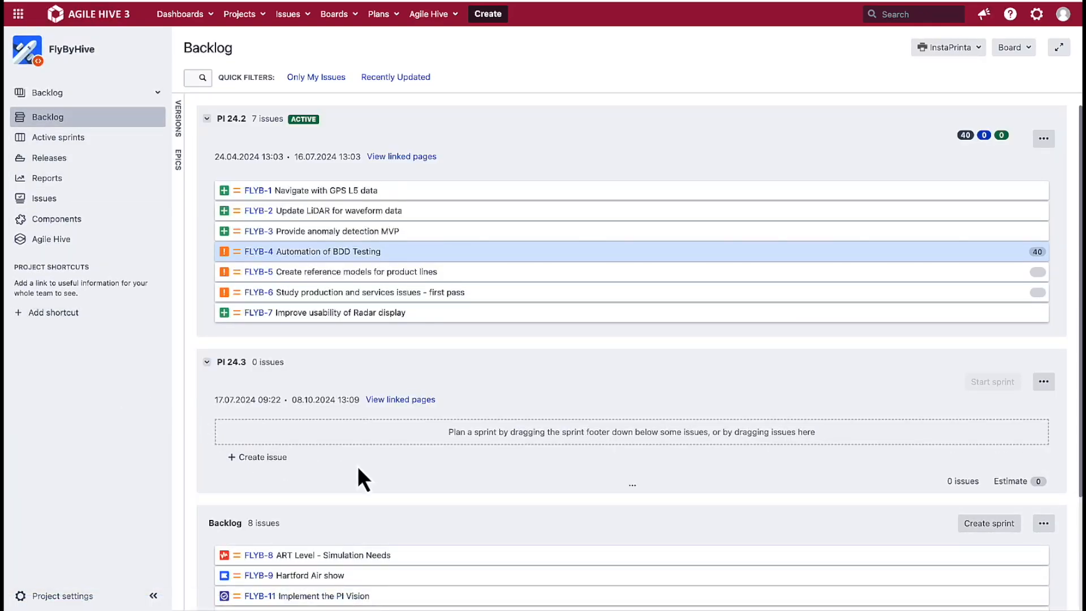
scroll(396, 467, down, 3)
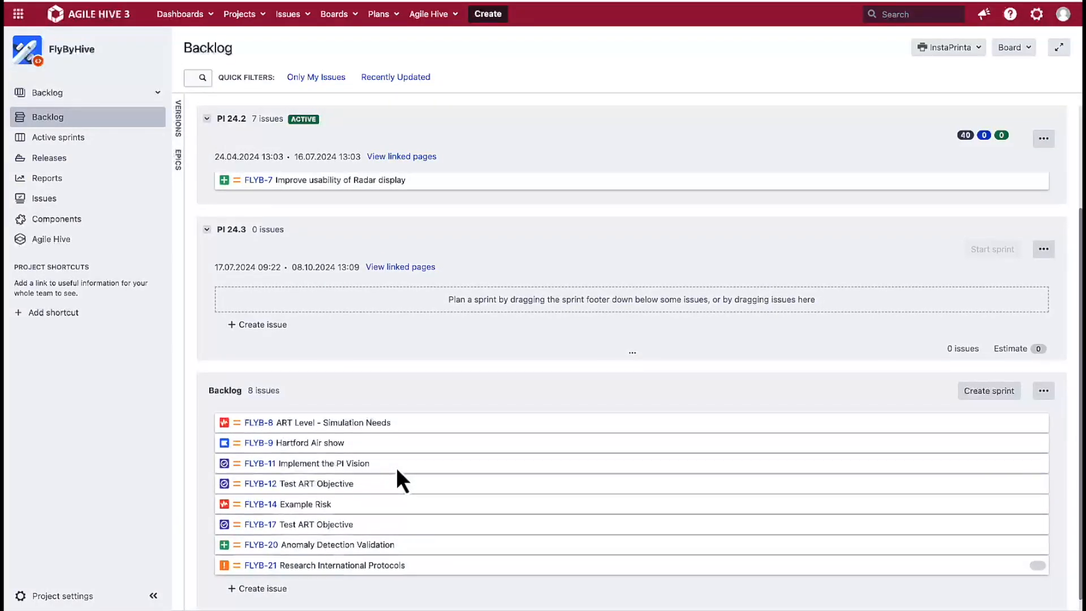
scroll(396, 467, up, 3)
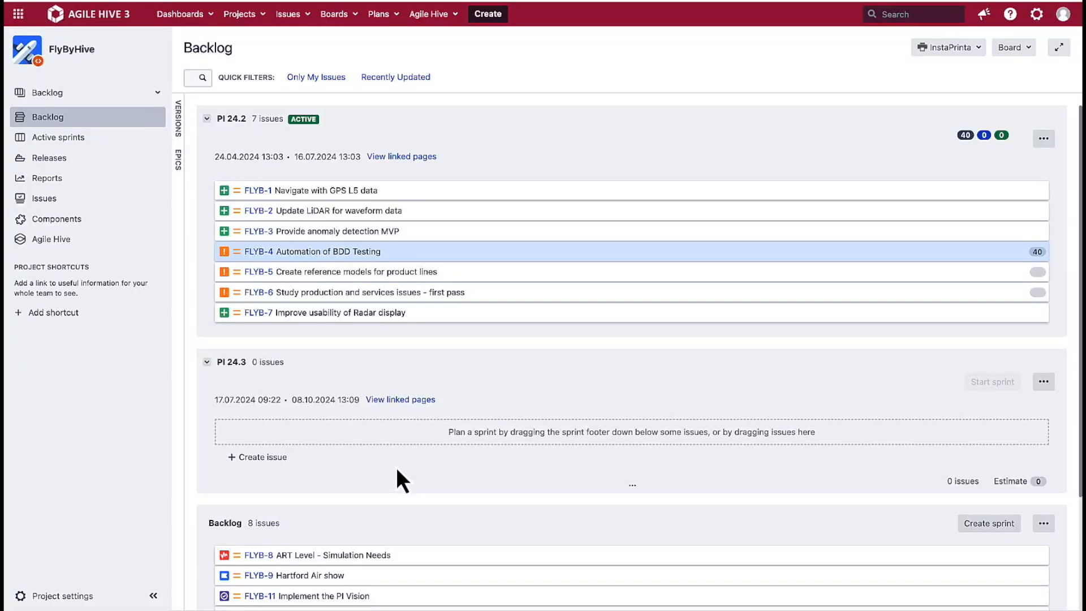
scroll(396, 467, down, 3)
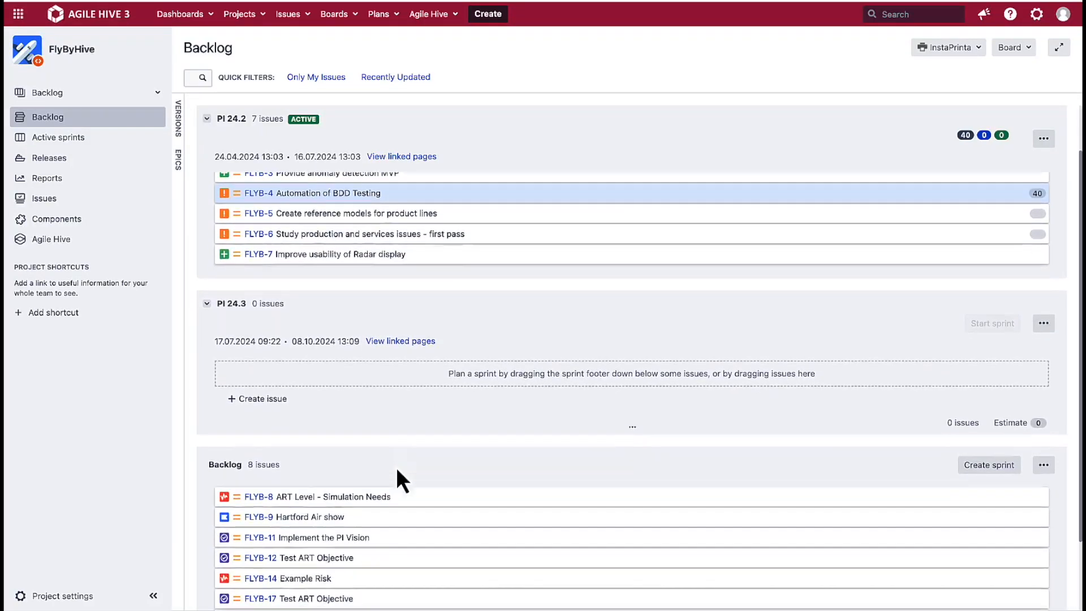
scroll(396, 467, up, 3)
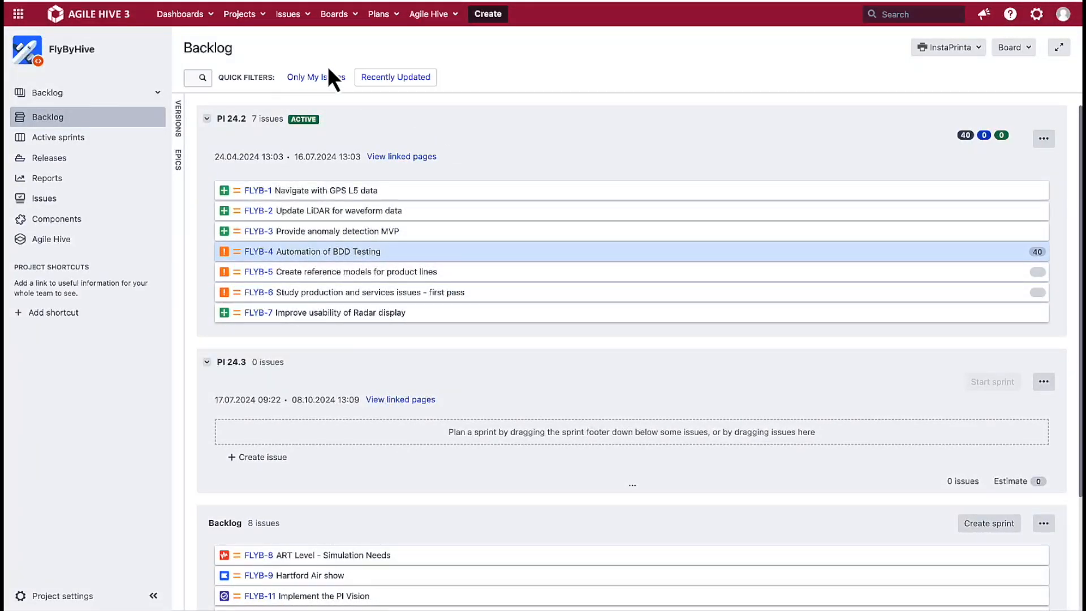
Step: Open the saved issue filter "FlyByHive Backlog" in a new browser tab
click(301, 22)
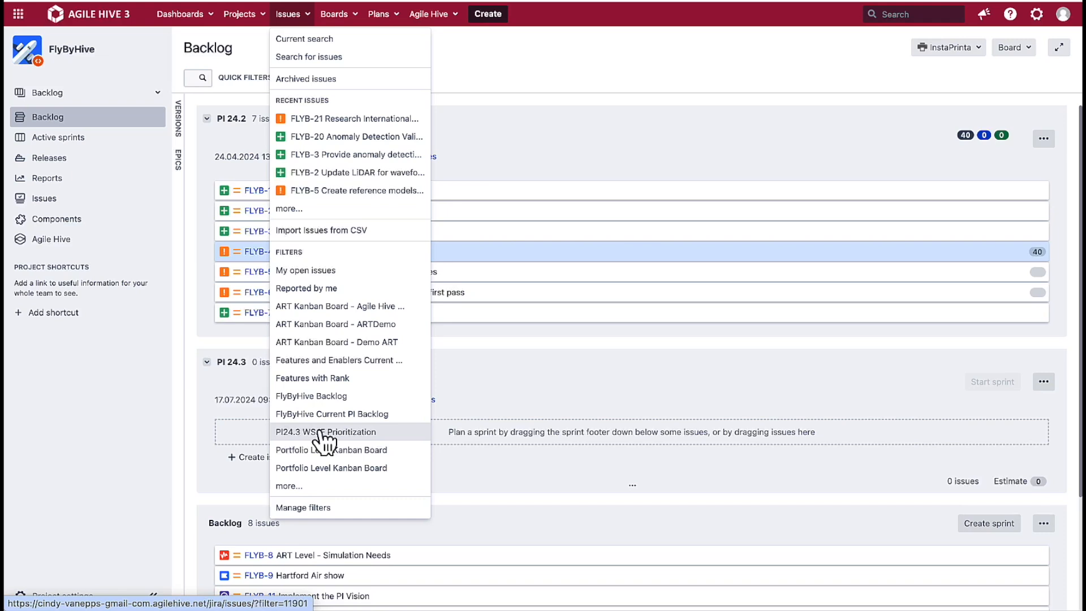
right_click(317, 396)
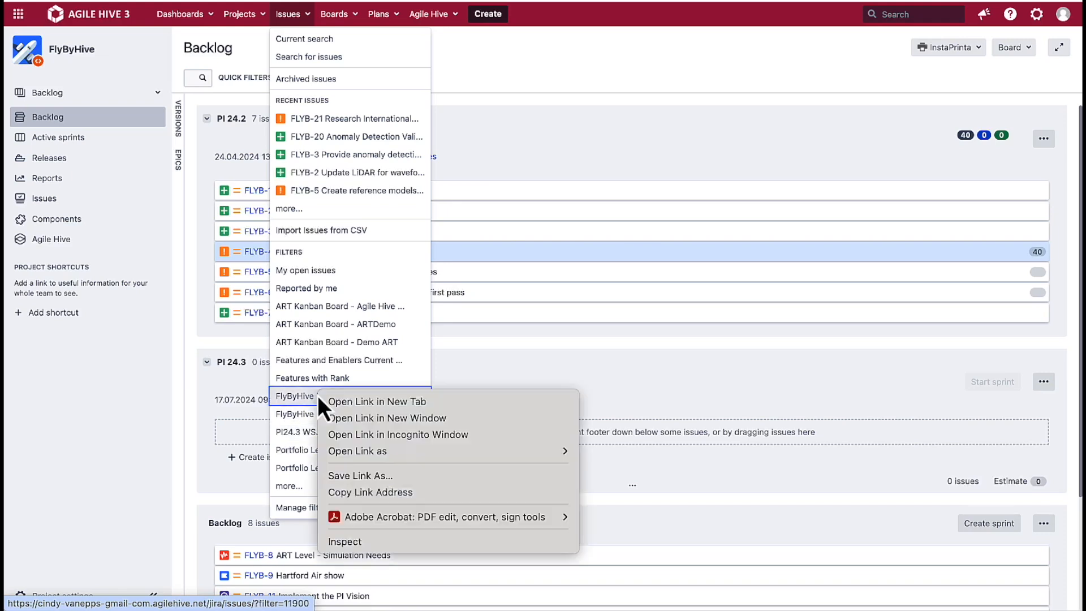
click(331, 403)
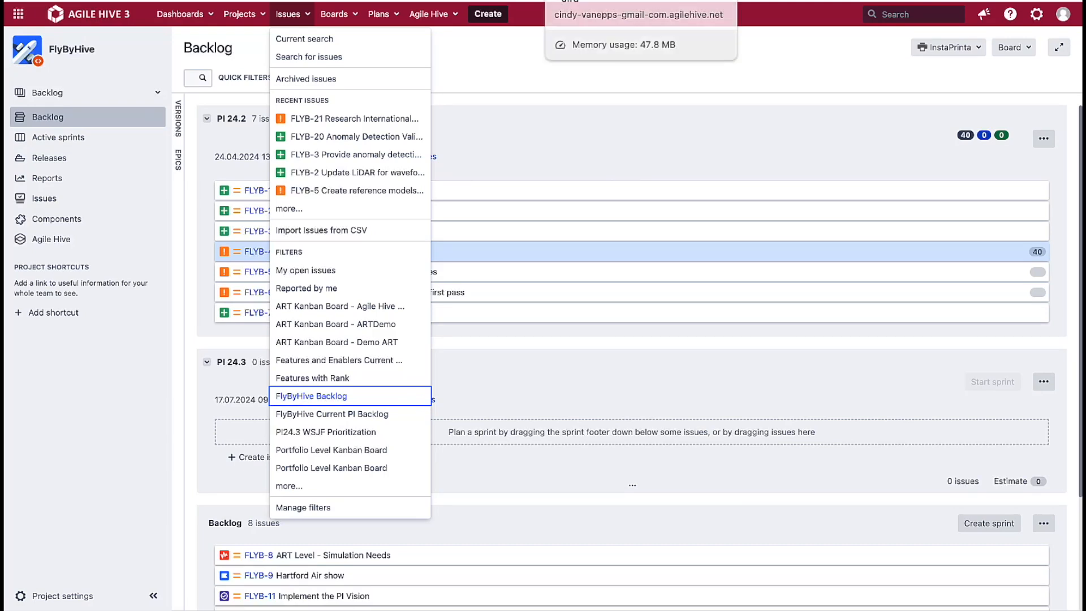
Step: Open the Anomaly Detection Validation feature from the FlyByHive Backlog filter in a new browser tab and set its Program Increment to PI 24.3
click(628, 1)
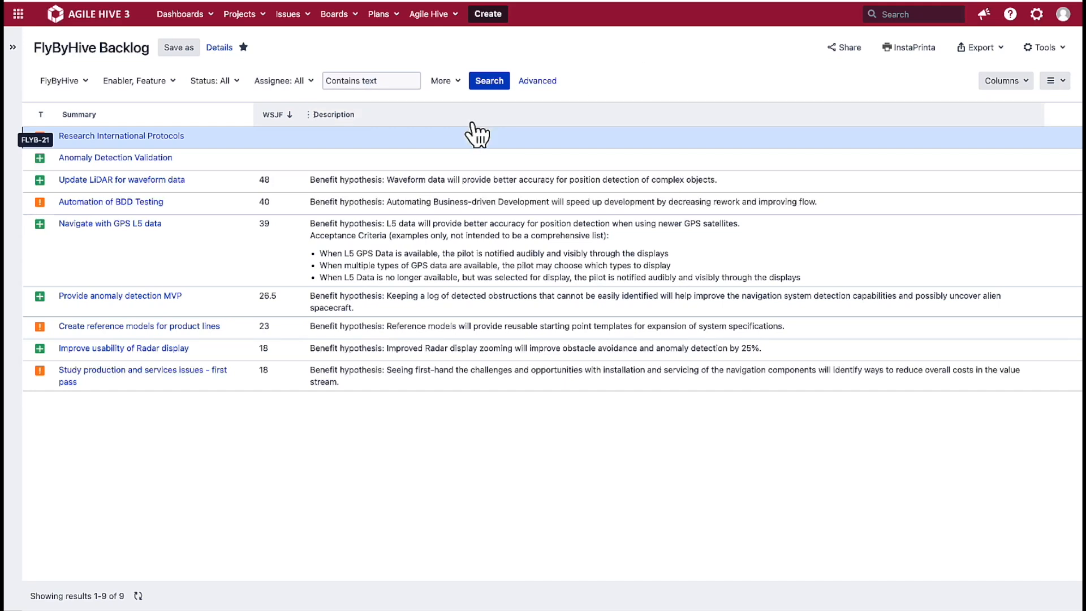
right_click(121, 161)
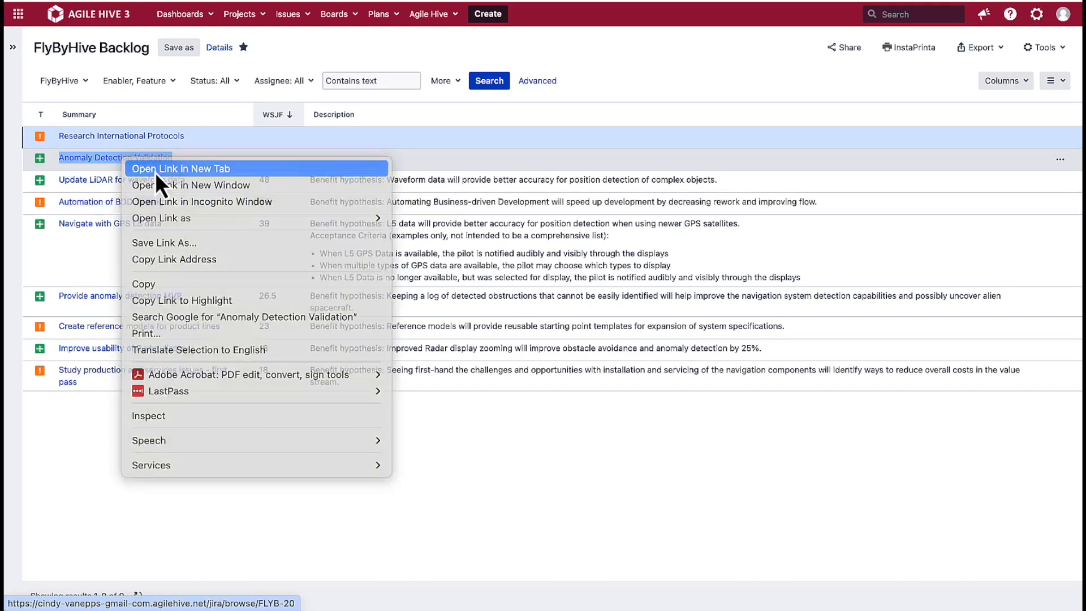
click(155, 172)
click(572, 1)
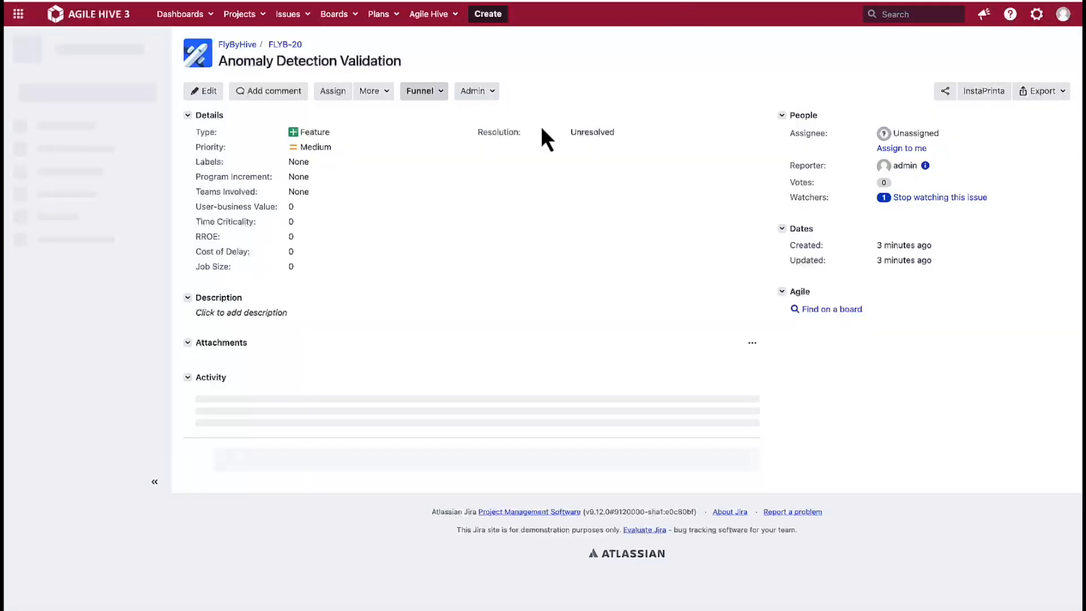
click(317, 178)
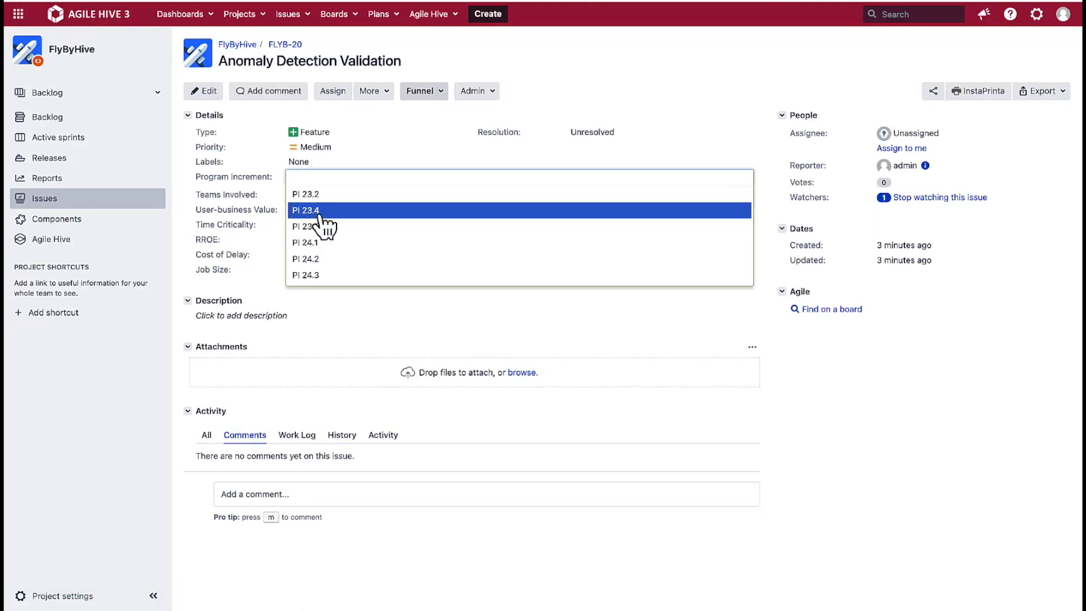
click(319, 276)
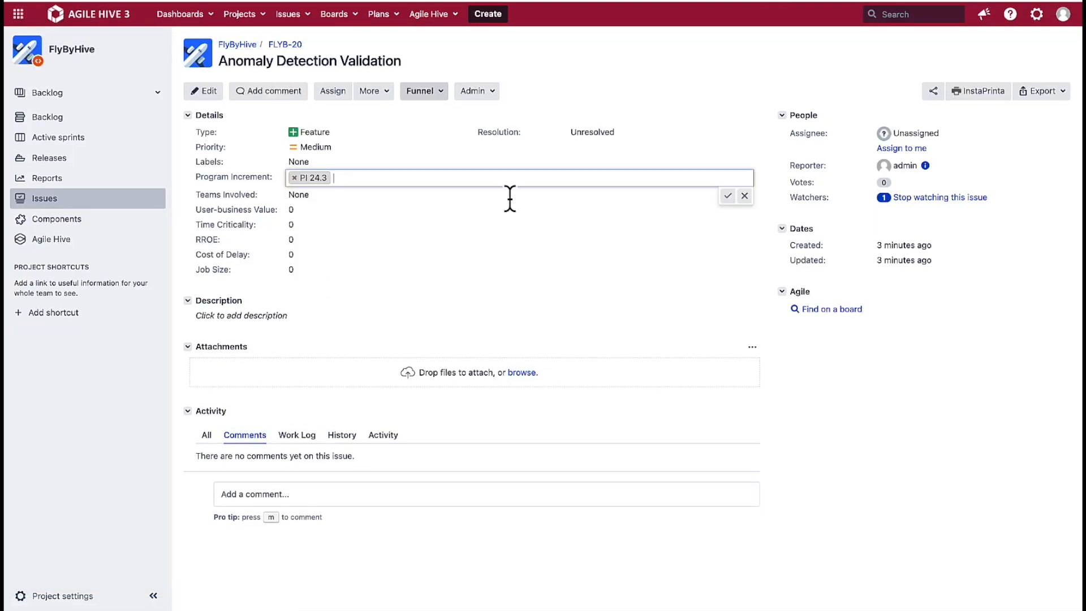
click(728, 196)
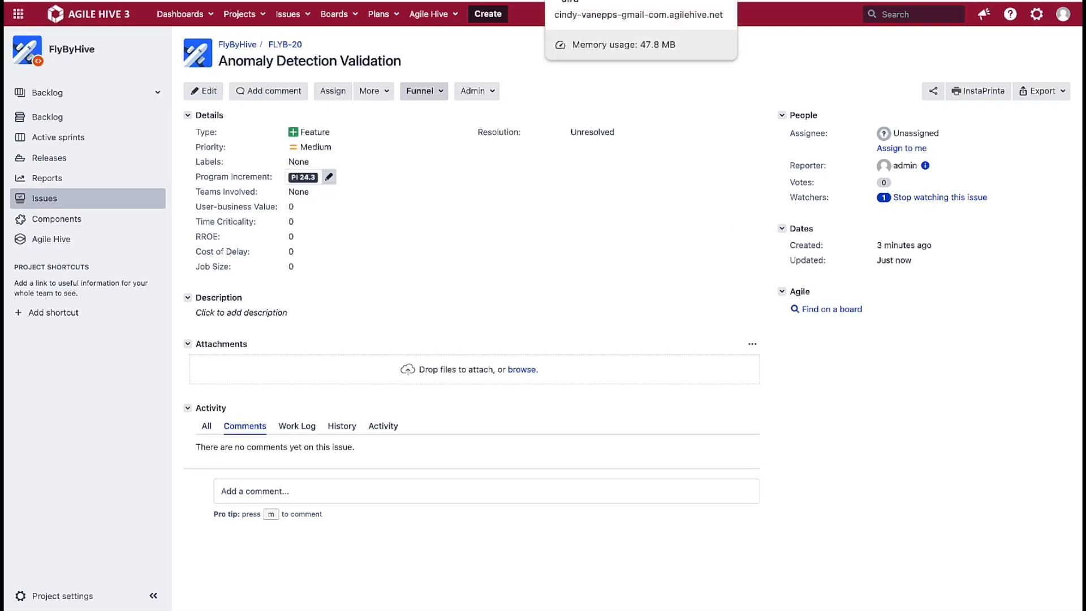
Step: Open the Research International Protocols enabler from the FlyByHive Backlog filter in a new browser tab and set its Program Increment to PI 24.3
click(599, 1)
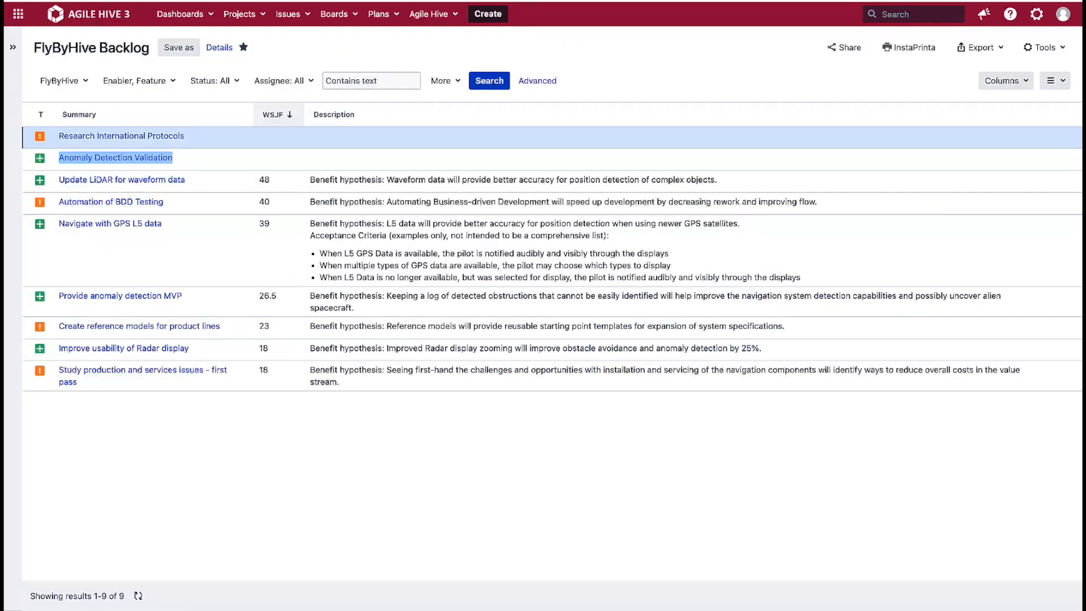
right_click(137, 134)
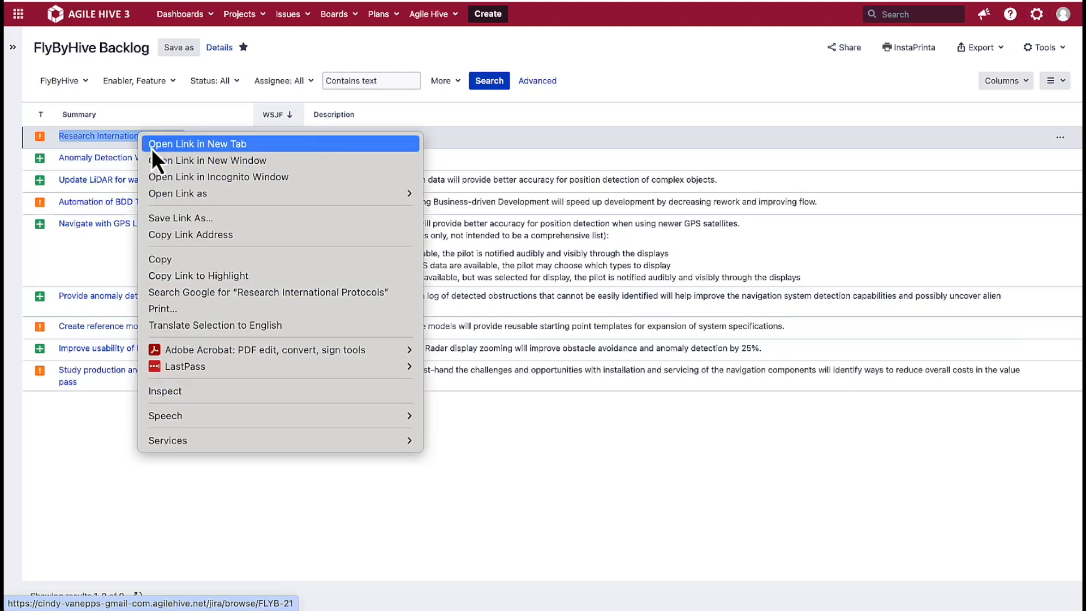
click(152, 148)
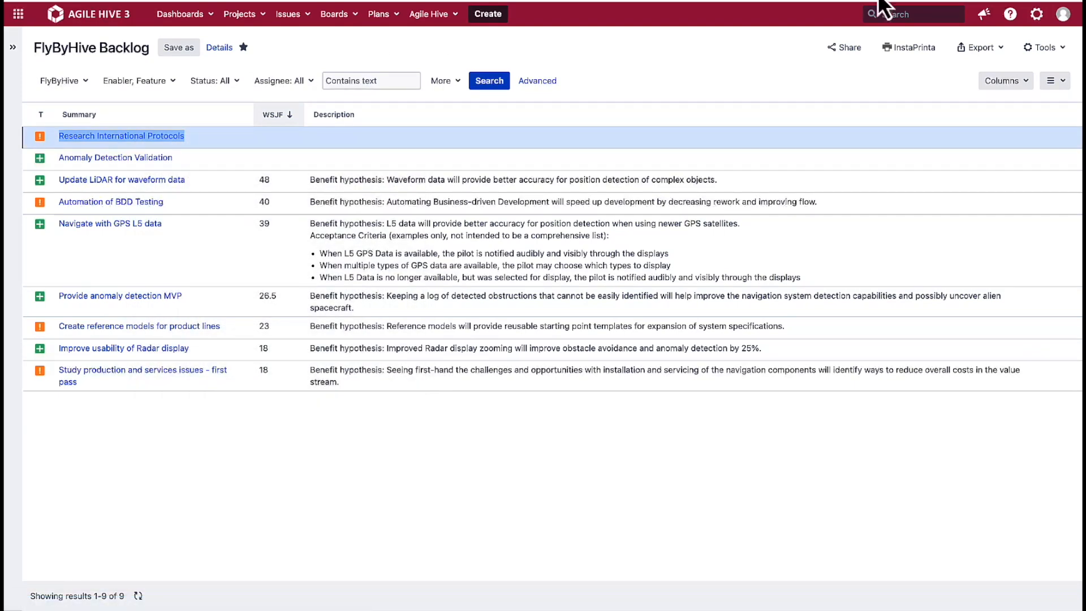
key(ctrl+Tab)
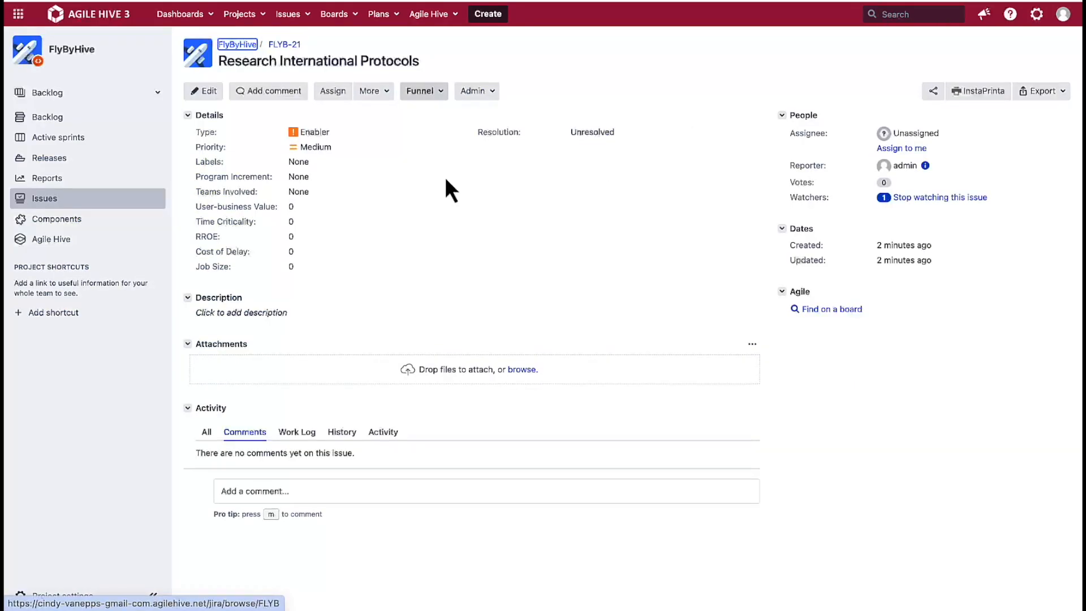
click(320, 178)
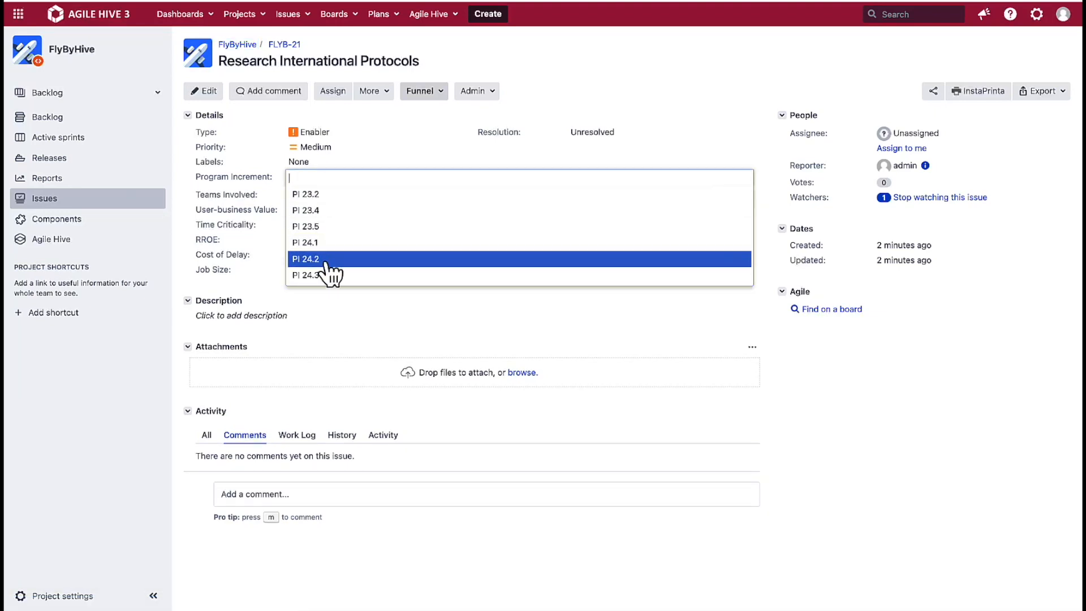
click(309, 275)
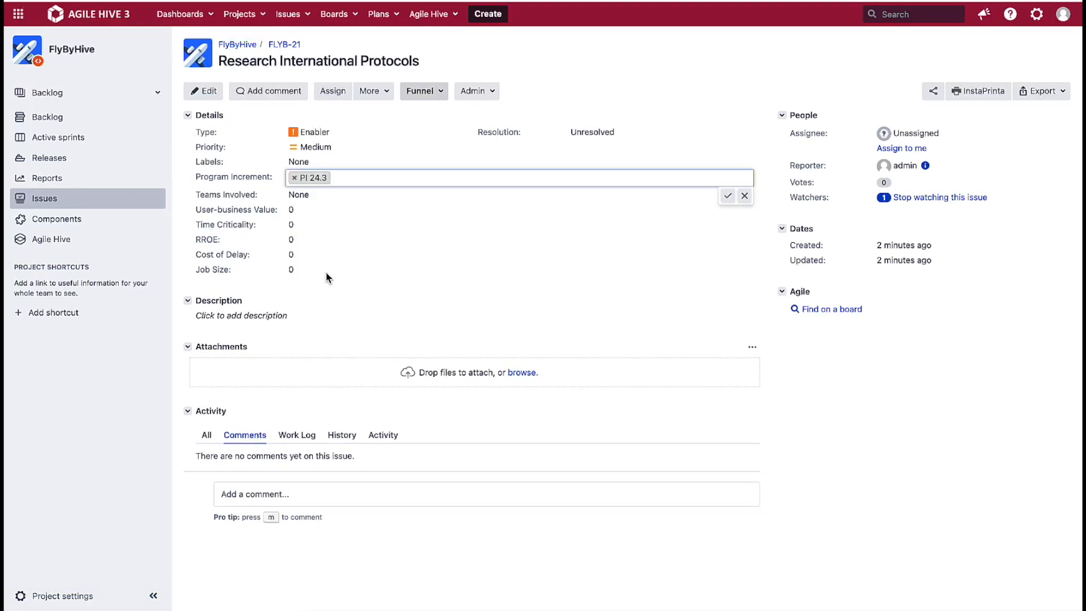
click(727, 197)
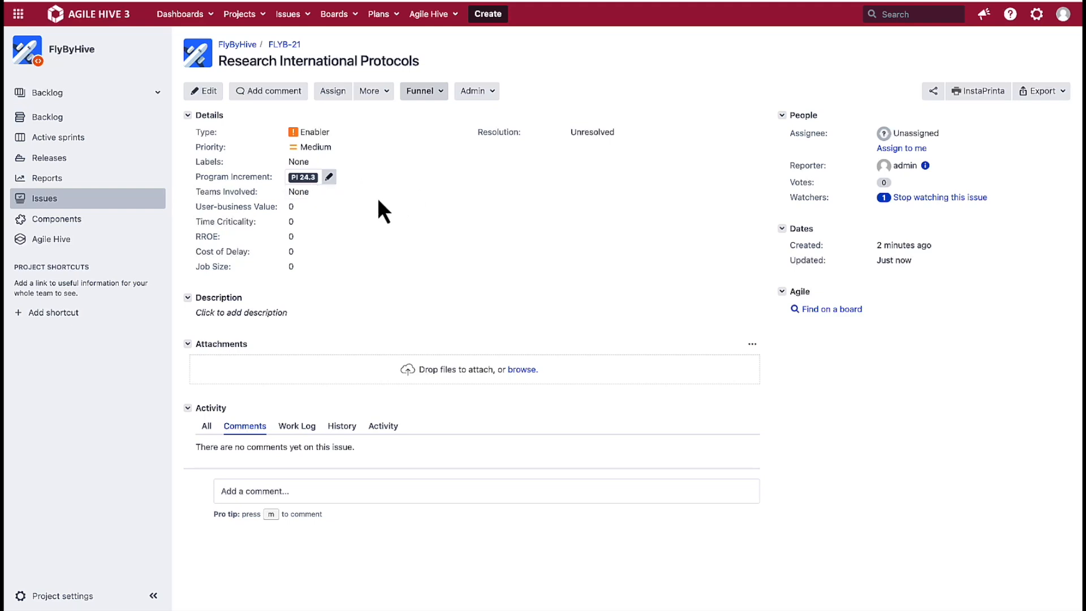
Step: Set the User-business Value of the Research International Protocols enabler to 5 and save it
click(304, 210)
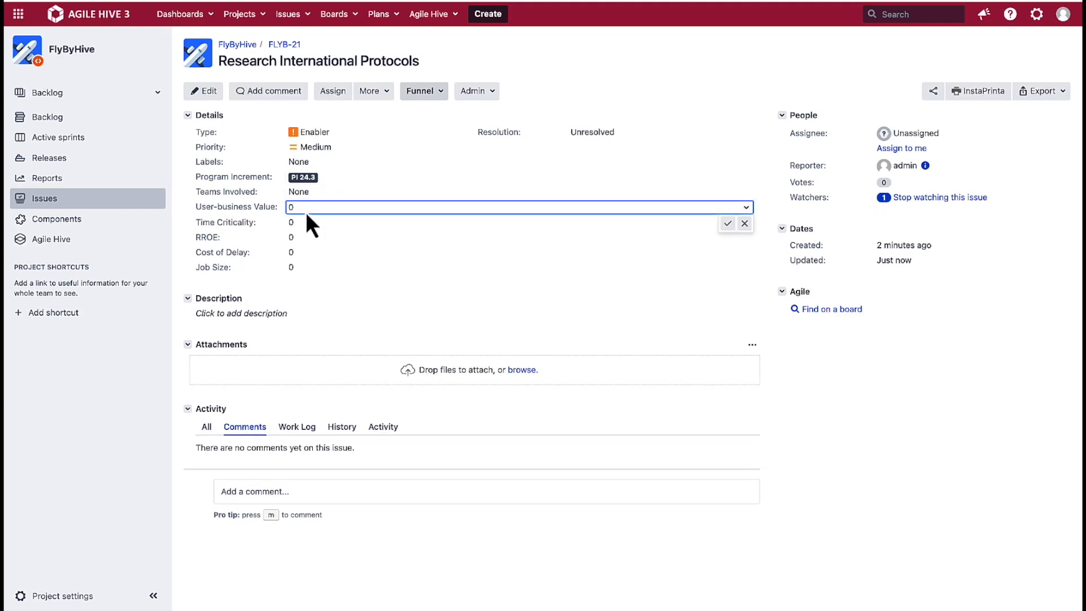
click(306, 213)
click(307, 276)
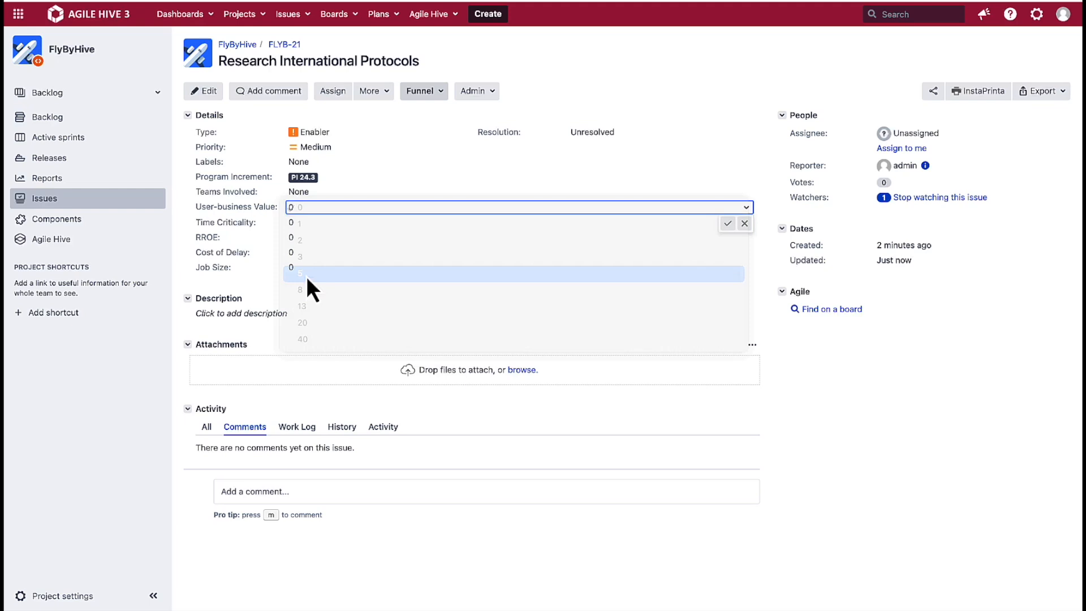
click(728, 224)
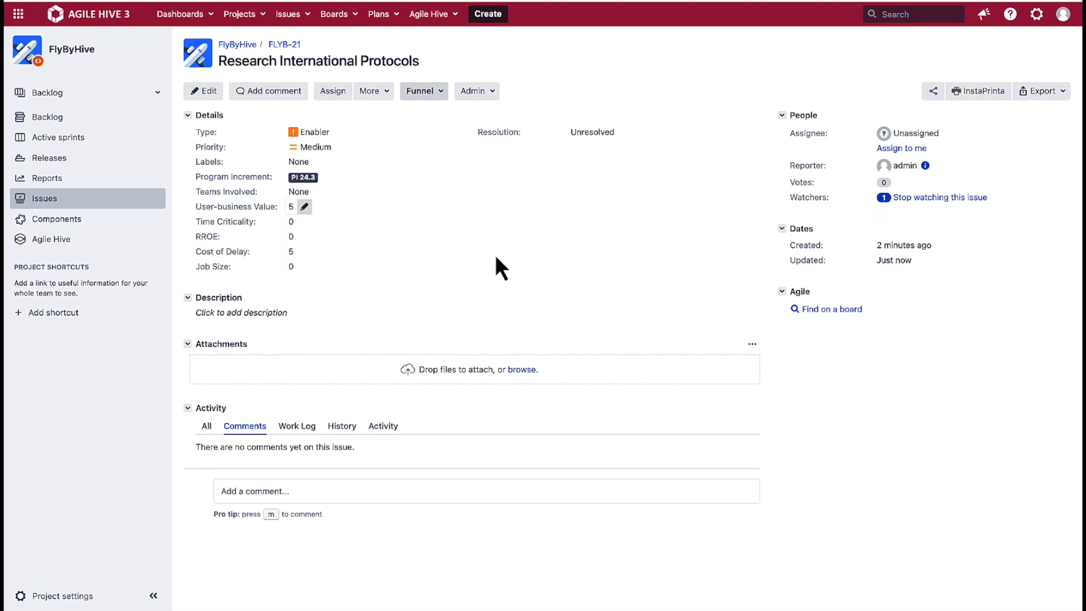
Step: Set the Time Criticality of the Research International Protocols enabler to 8 and save it
click(300, 226)
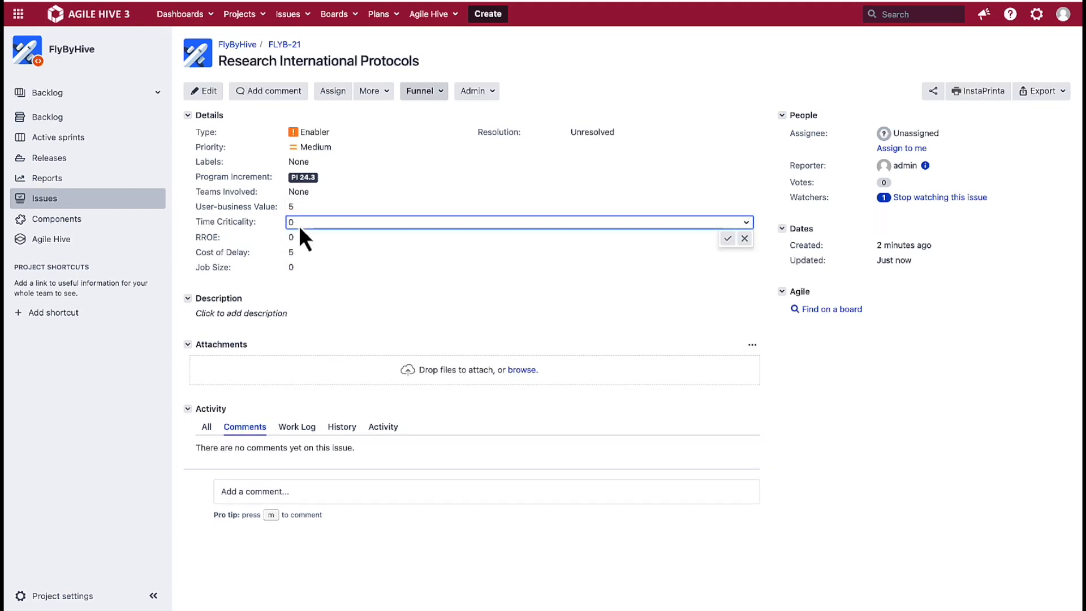
click(727, 237)
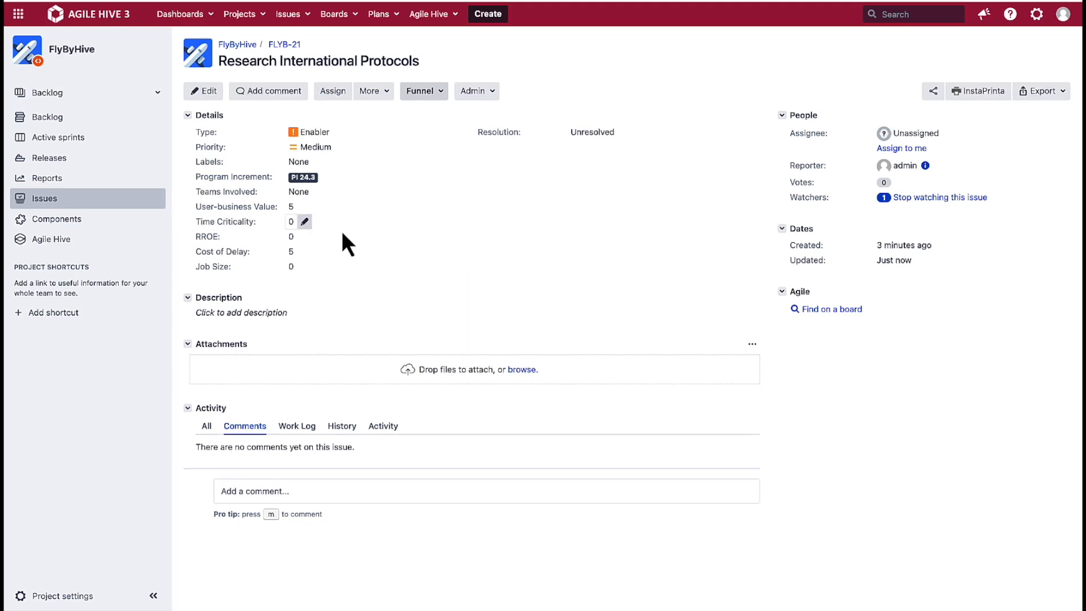
click(304, 222)
click(300, 225)
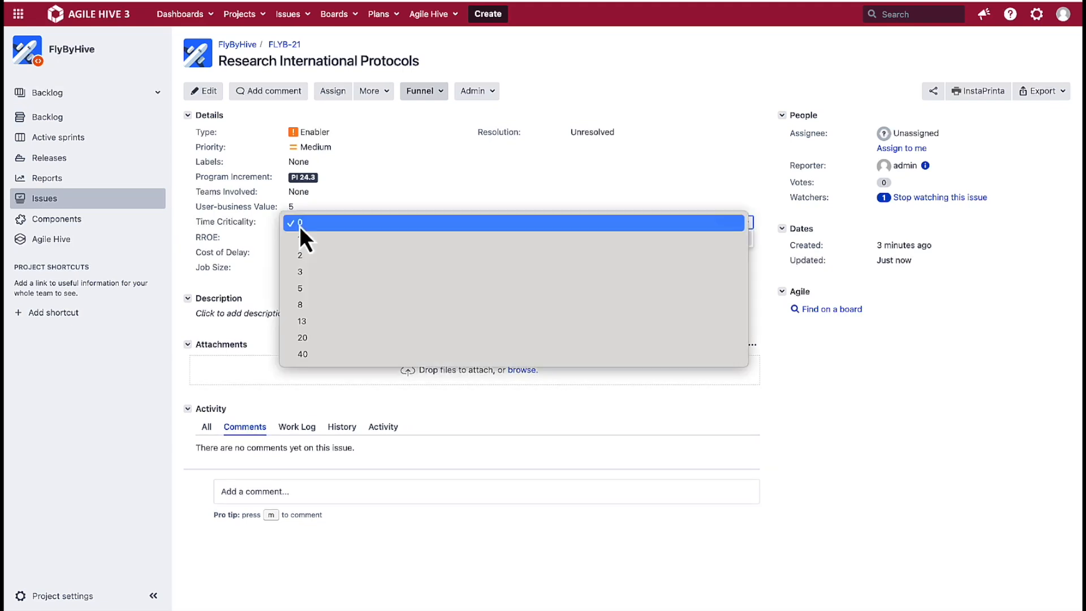
click(311, 307)
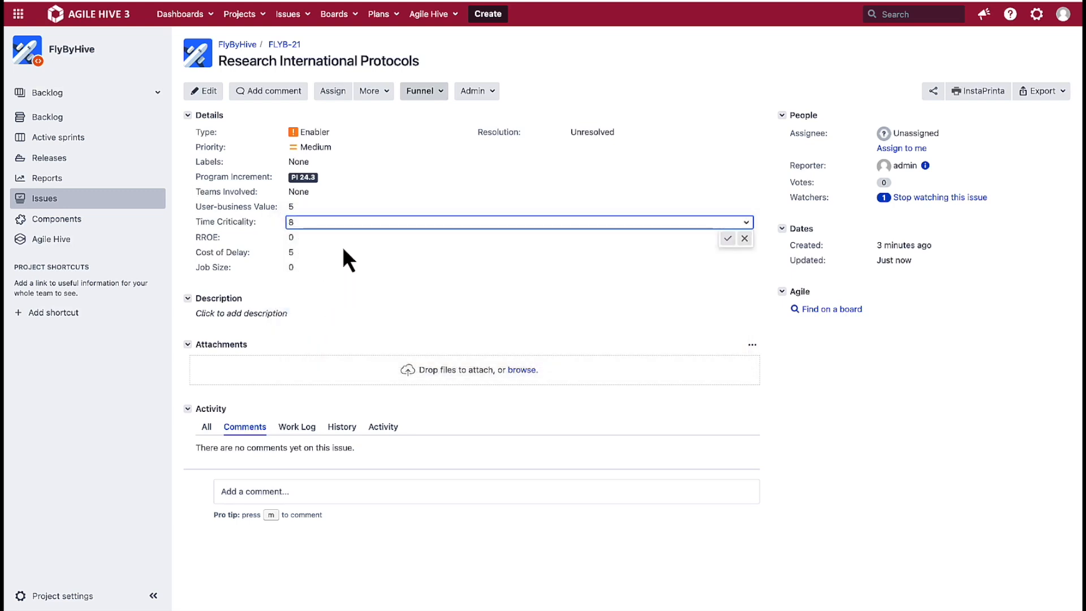
click(729, 238)
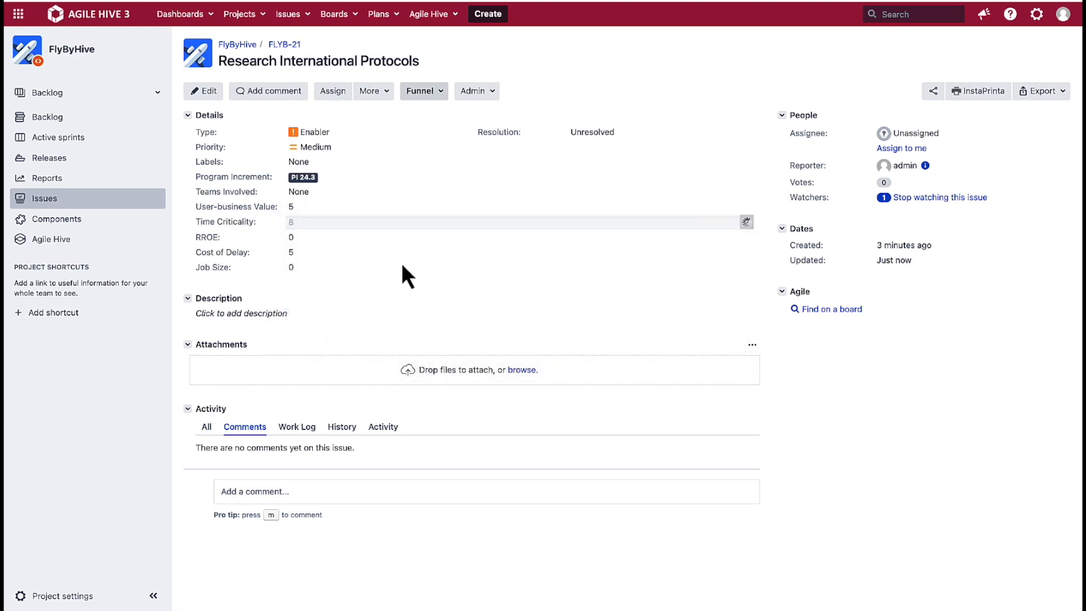
Step: Set the RROE of the Research International Protocols enabler to 13 and save it
click(308, 239)
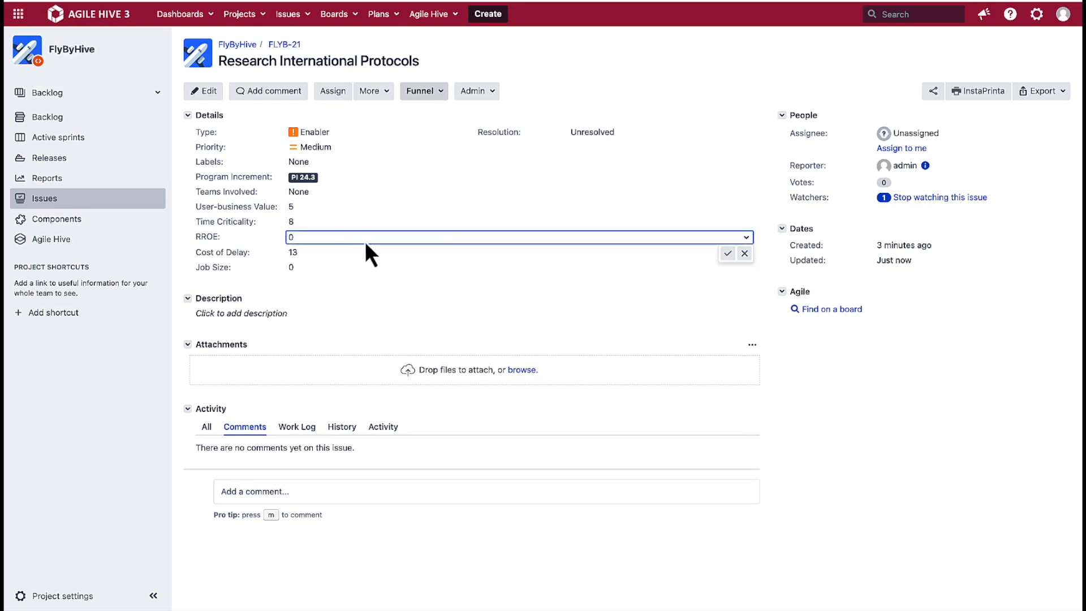
click(460, 243)
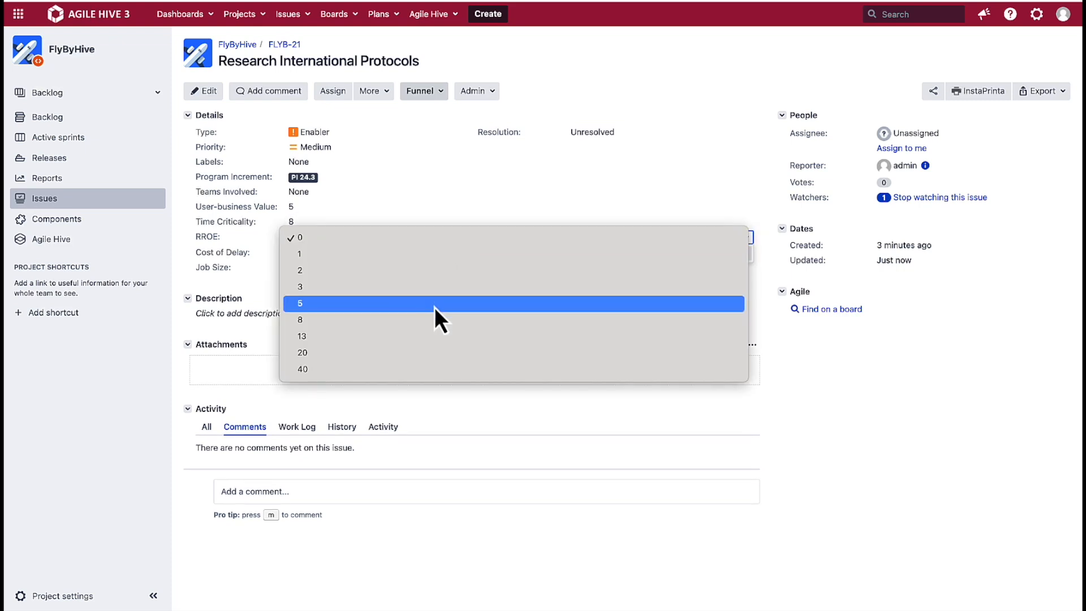
click(443, 339)
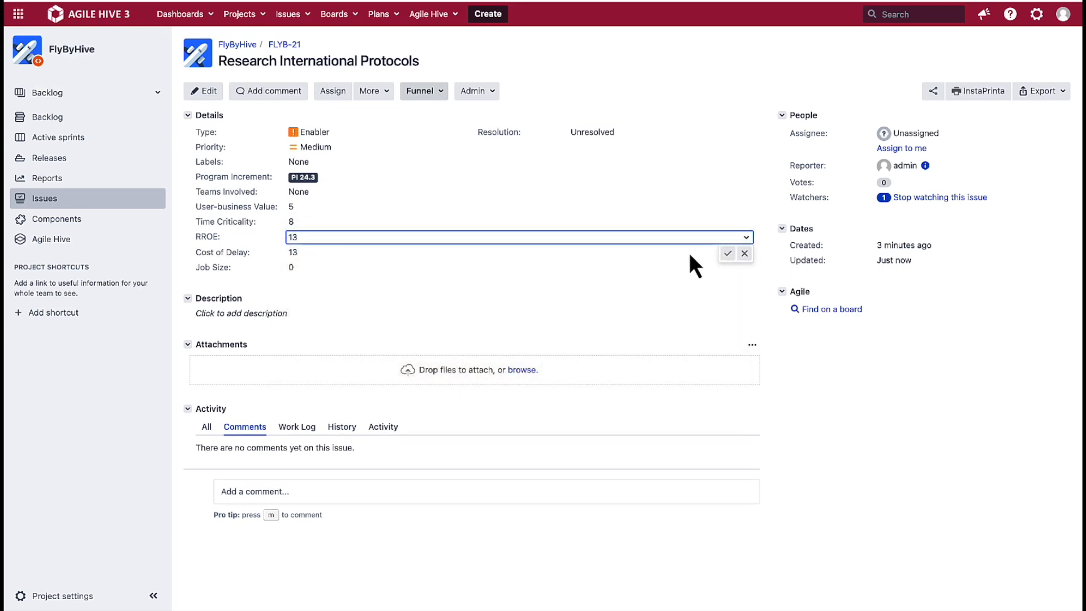
click(728, 253)
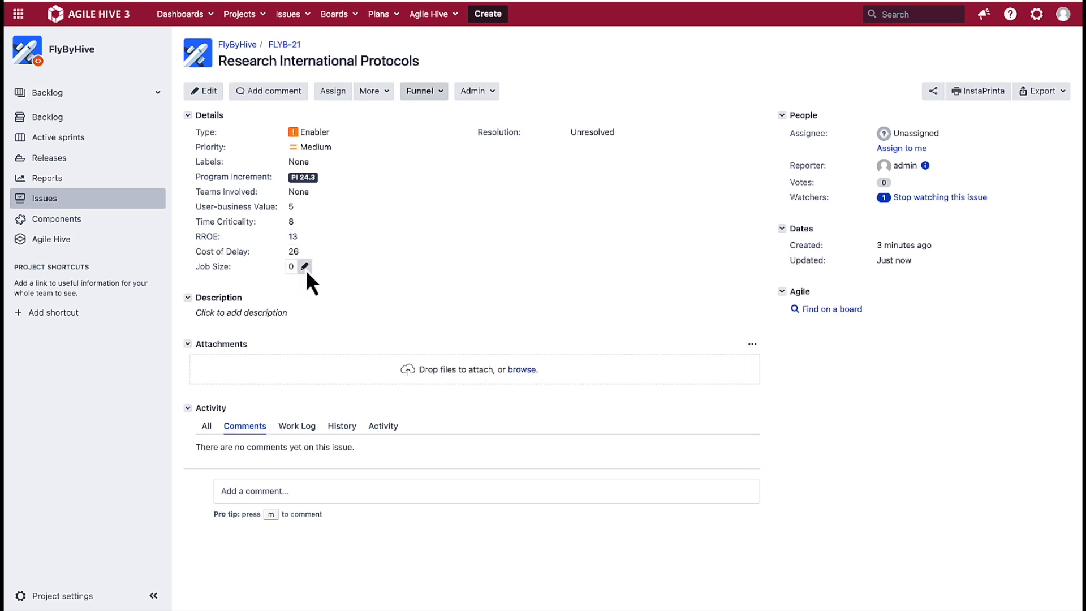
Step: Set the Job Size of the Research International Protocols enabler to 2 and save it
click(306, 270)
click(306, 270)
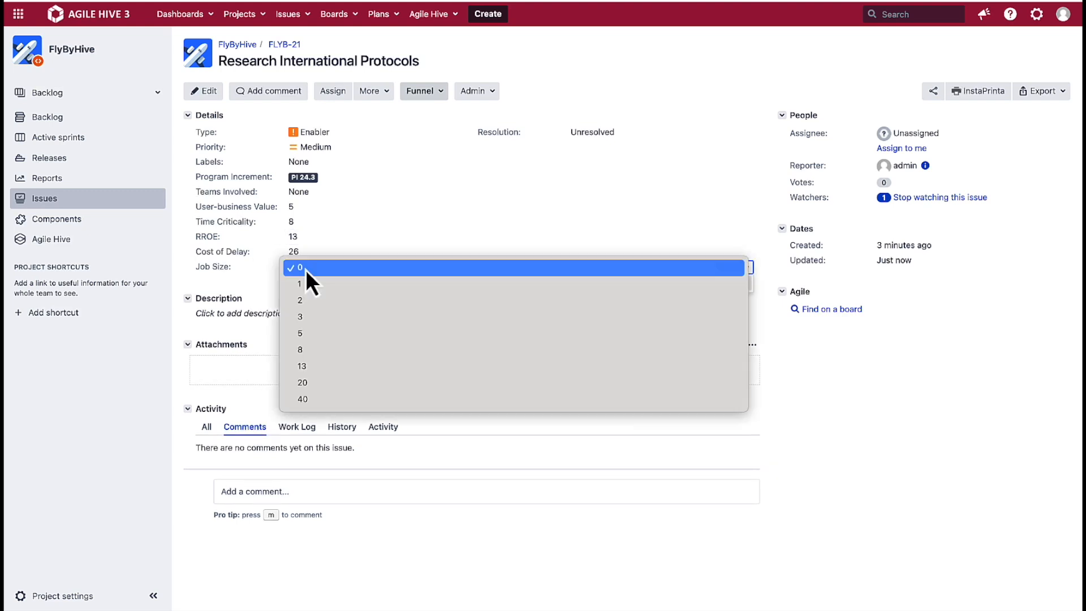
click(306, 304)
click(727, 285)
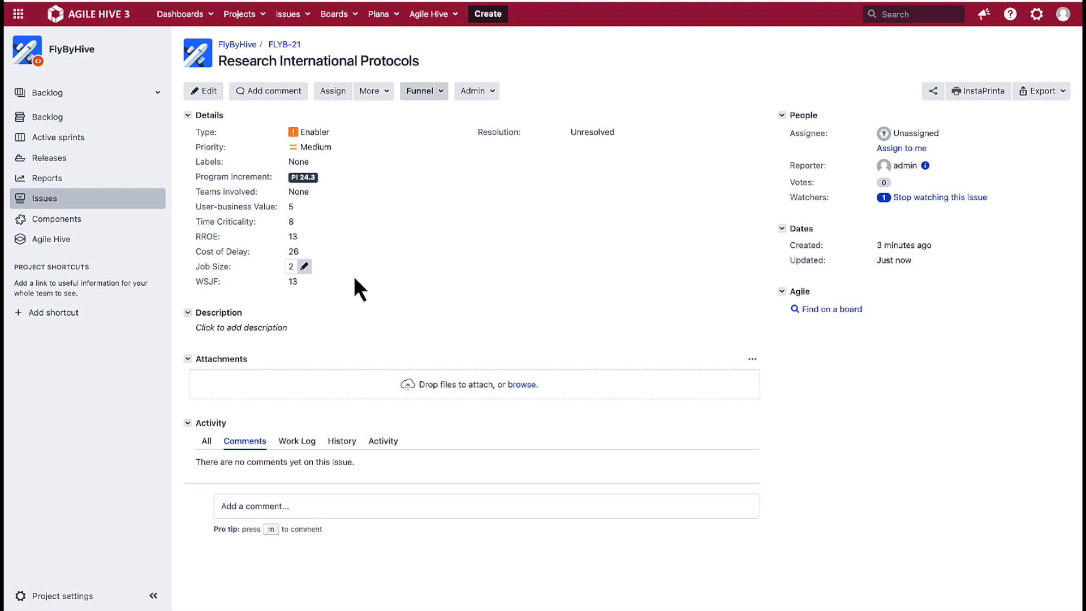
Step: Show the saved issue filter "PI24.3 WSJF Prioritization" and open the Anomaly Detection Validation feature from its results
click(306, 17)
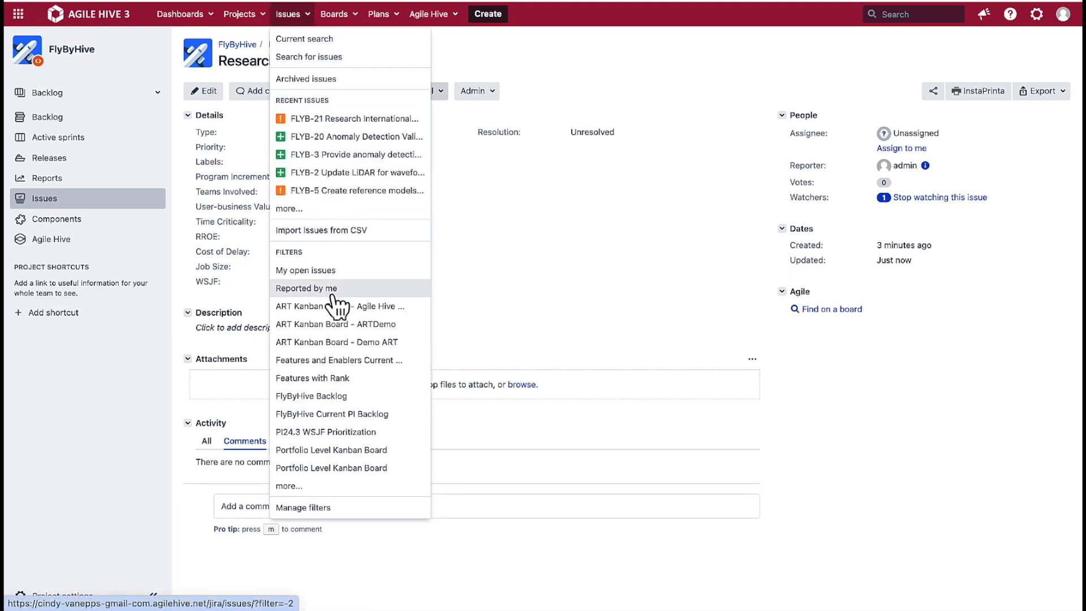
click(347, 433)
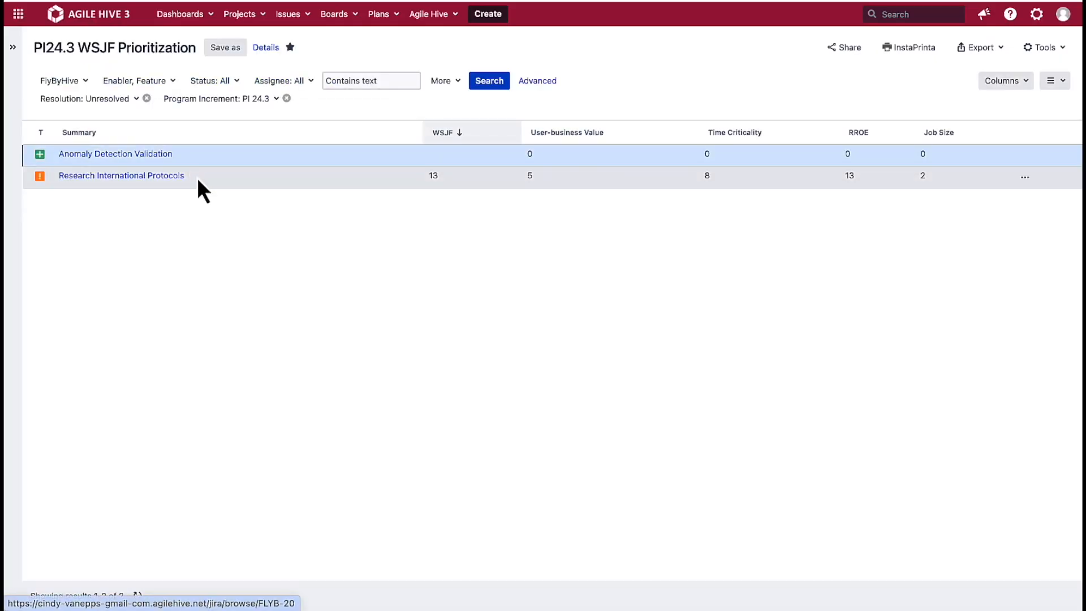
click(143, 155)
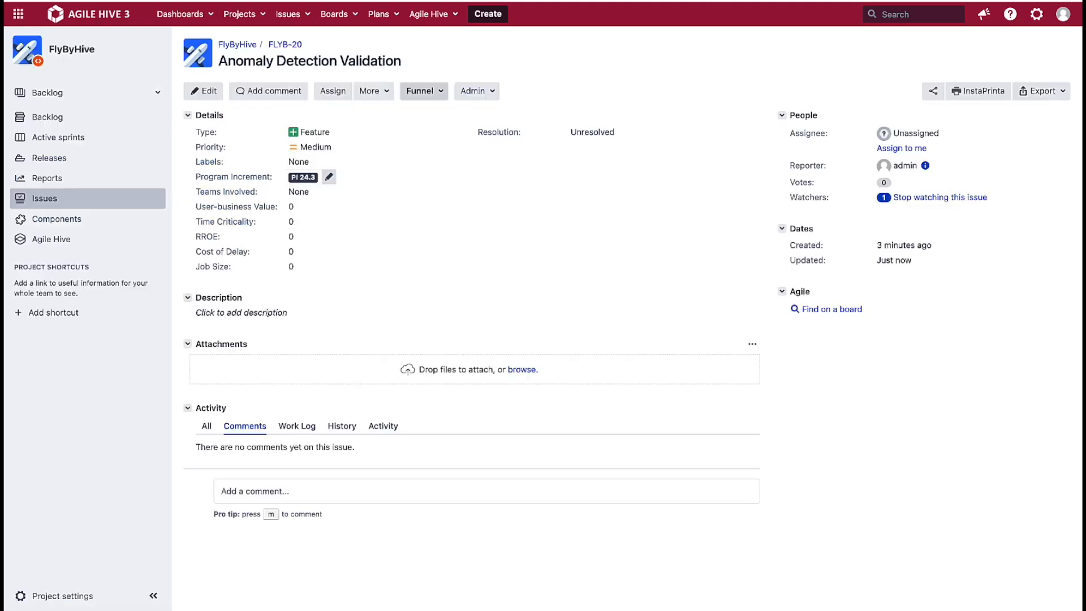
Step: Set the User-business Value of the Anomaly Detection Validation feature to 13 and save it
click(306, 211)
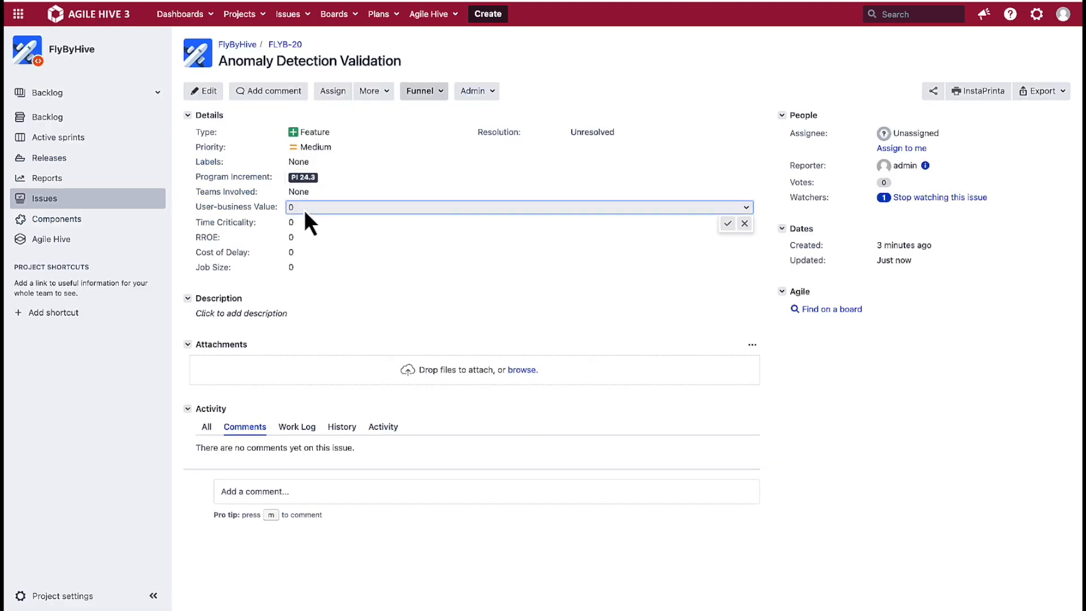
click(304, 209)
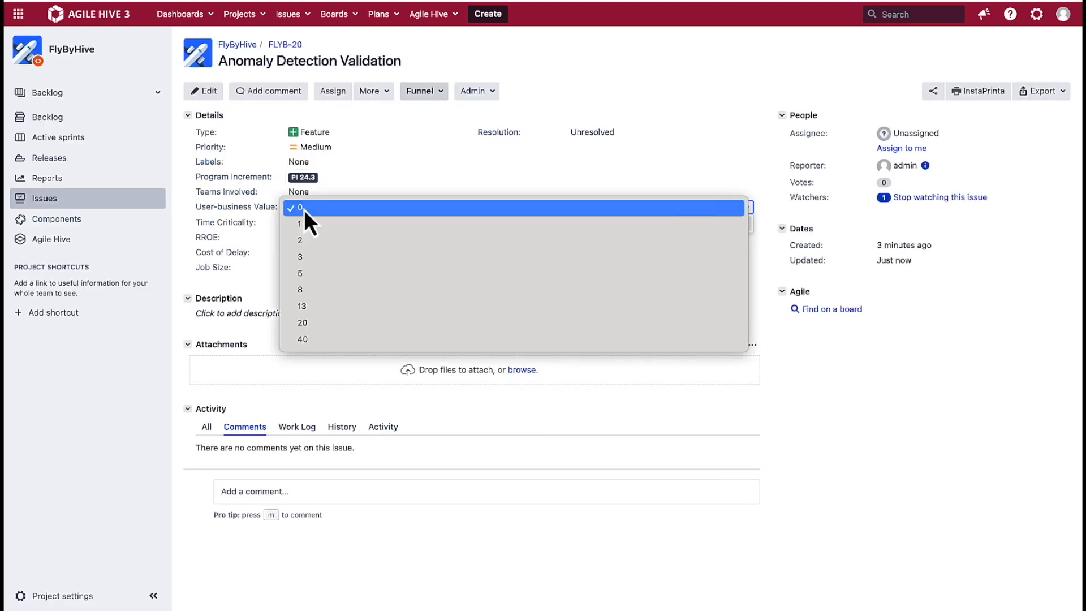
click(307, 311)
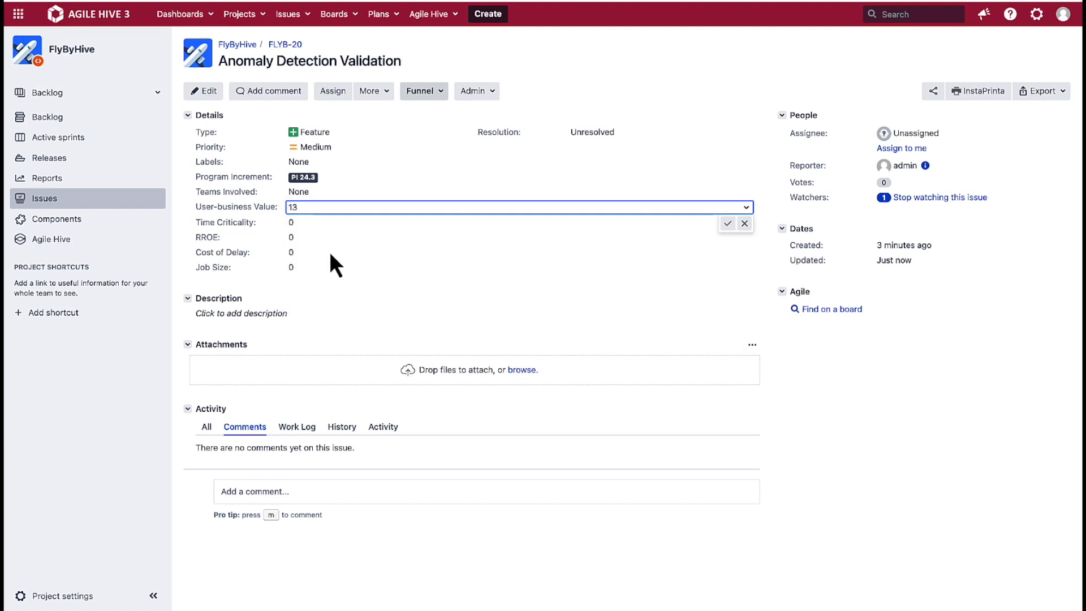
click(727, 223)
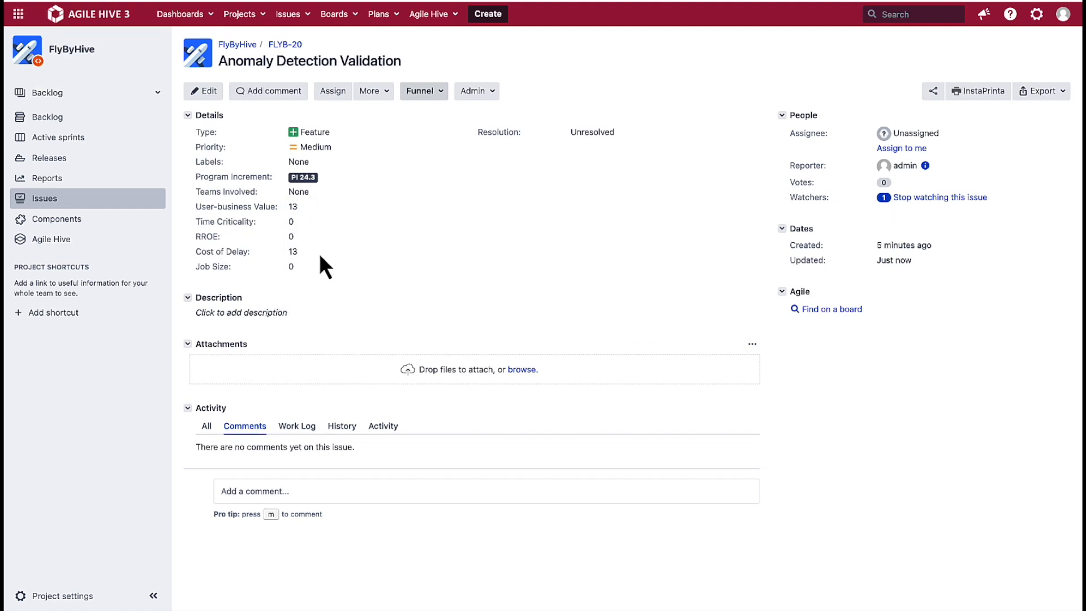
Step: Set the Time Criticality of the Anomaly Detection Validation feature to 5 and save it
click(302, 224)
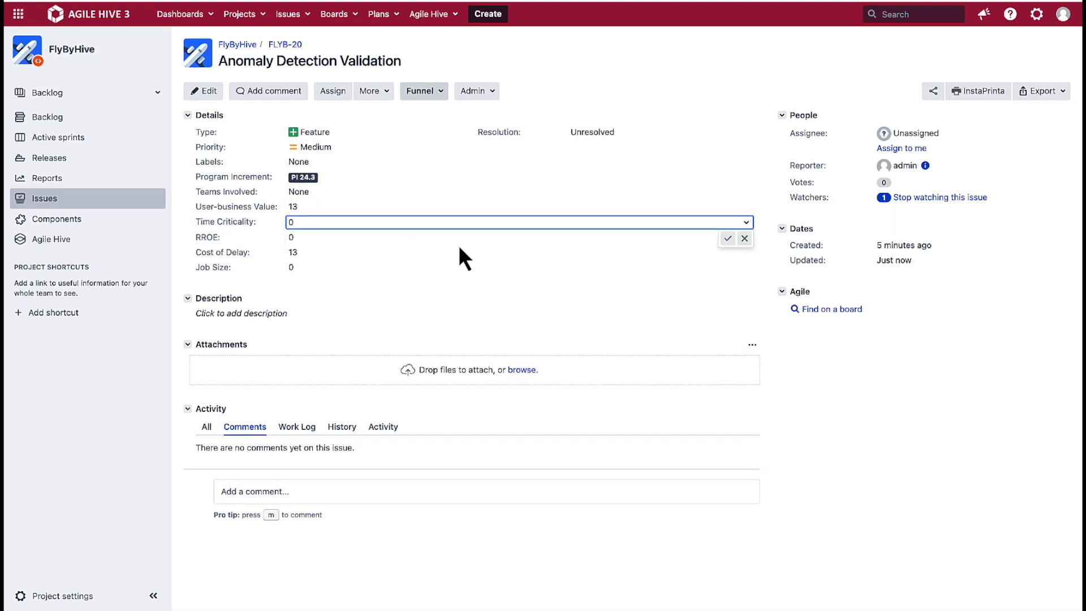
click(698, 225)
click(386, 289)
click(729, 238)
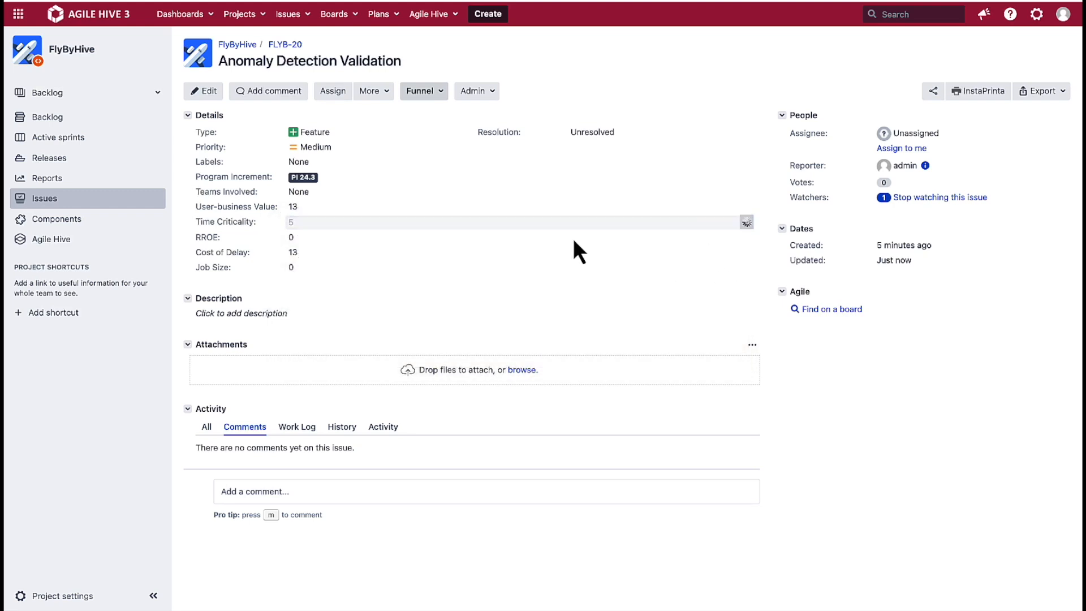
Step: Set the RROE of the Anomaly Detection Validation feature to 3 and save it
click(310, 241)
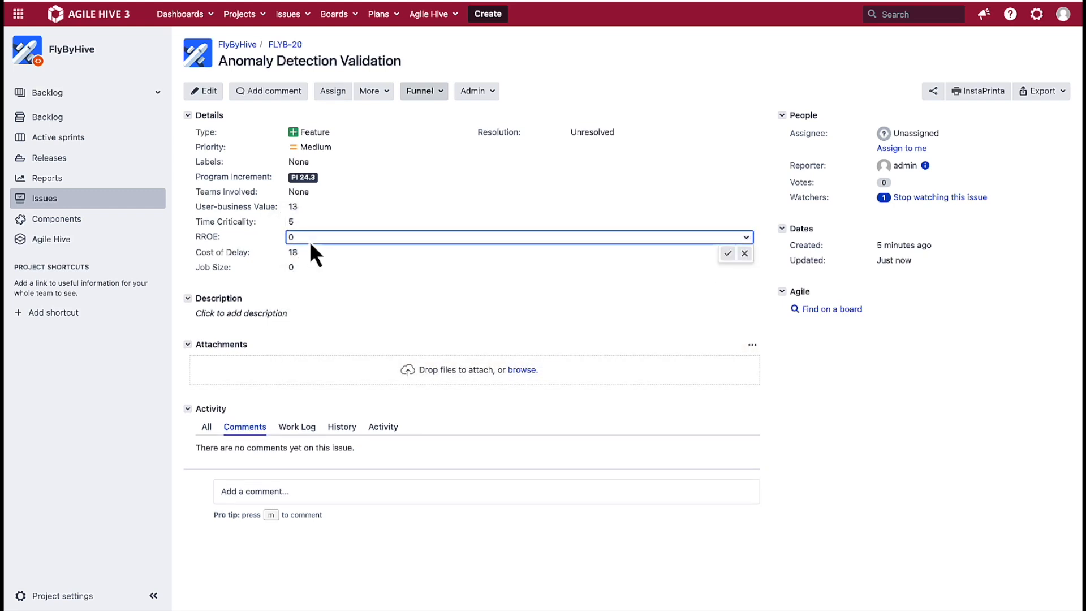
click(310, 241)
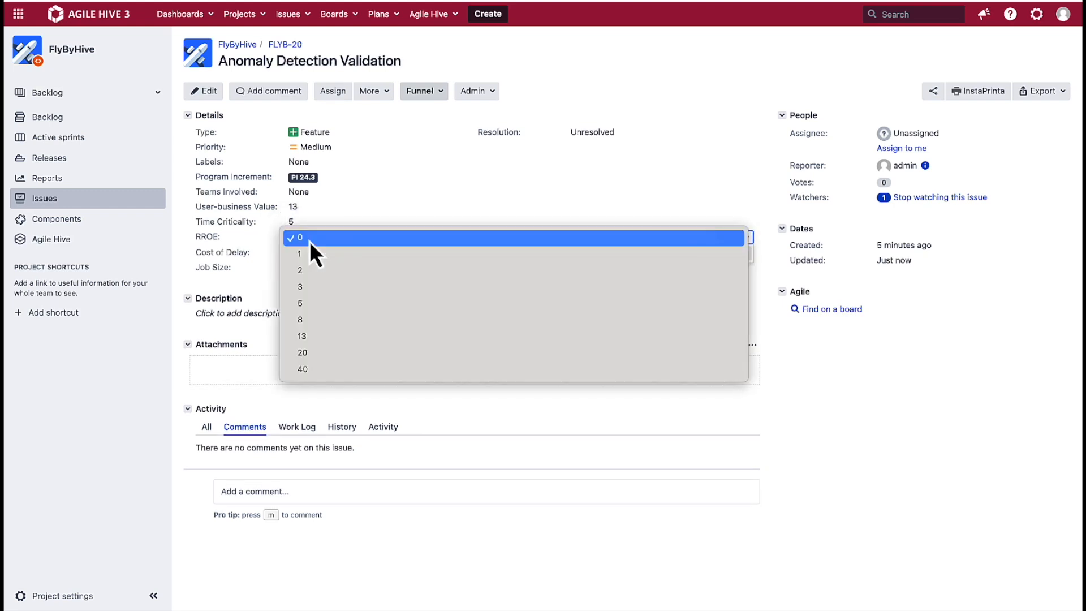
click(305, 292)
click(728, 254)
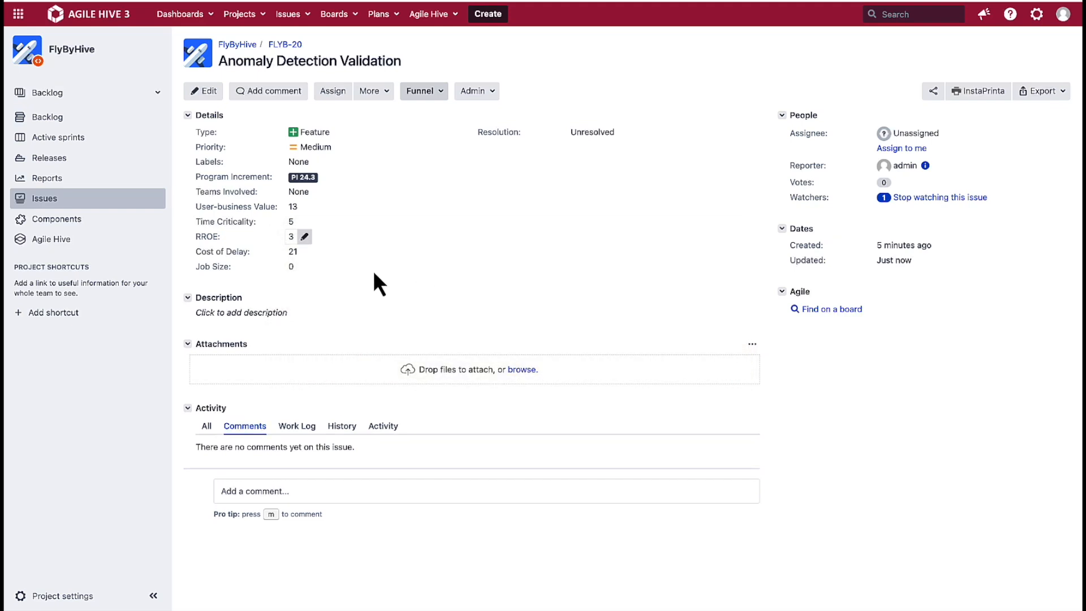
Step: Set the Job Size of the Anomaly Detection Validation feature to 8 and save it
click(295, 274)
click(304, 270)
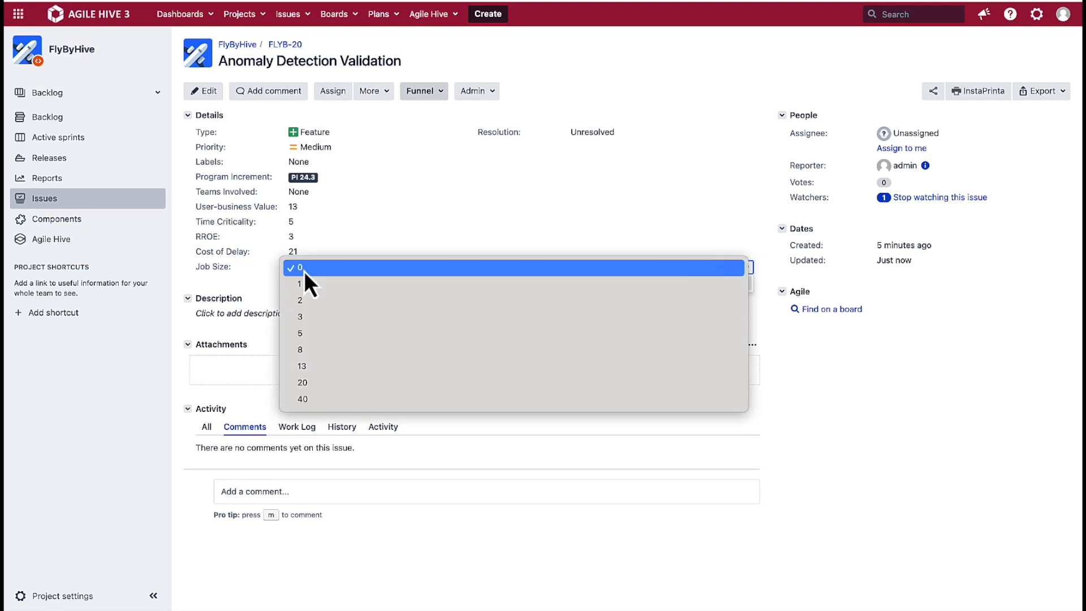
click(310, 350)
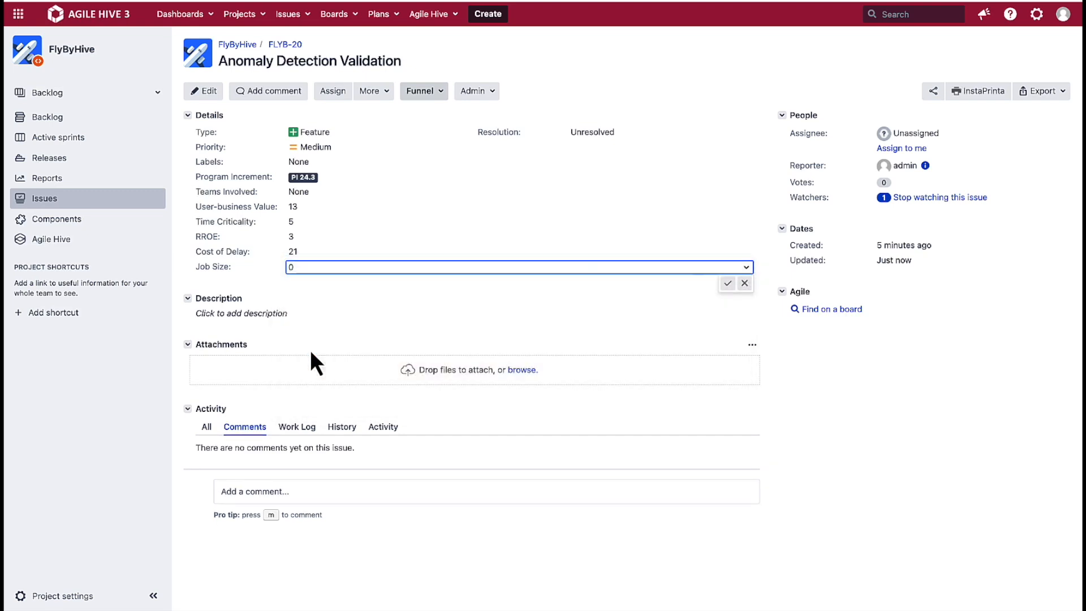
click(728, 284)
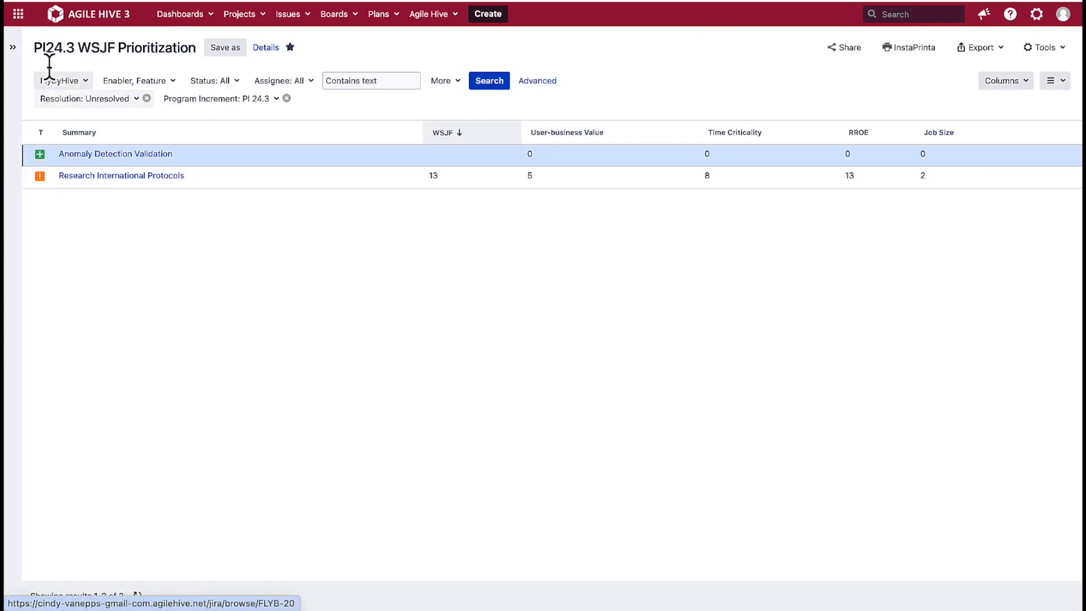
Step: Open the Agile Hive ART report of the FlyByHive project and show it for PI 24.3 (17. Jul 24 - 08. Oct 24)
click(72, 0)
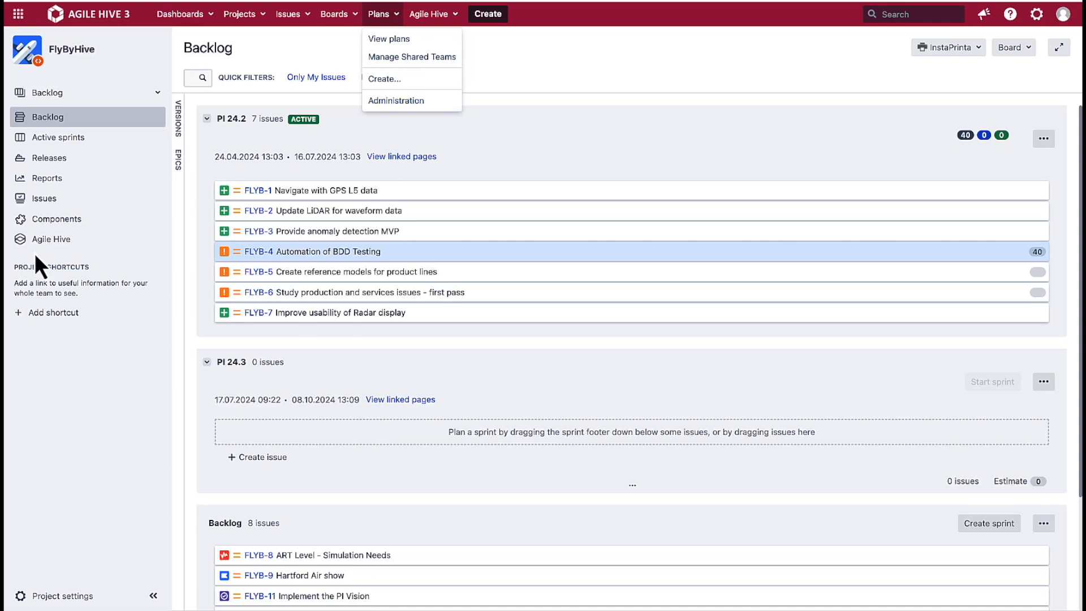
click(35, 244)
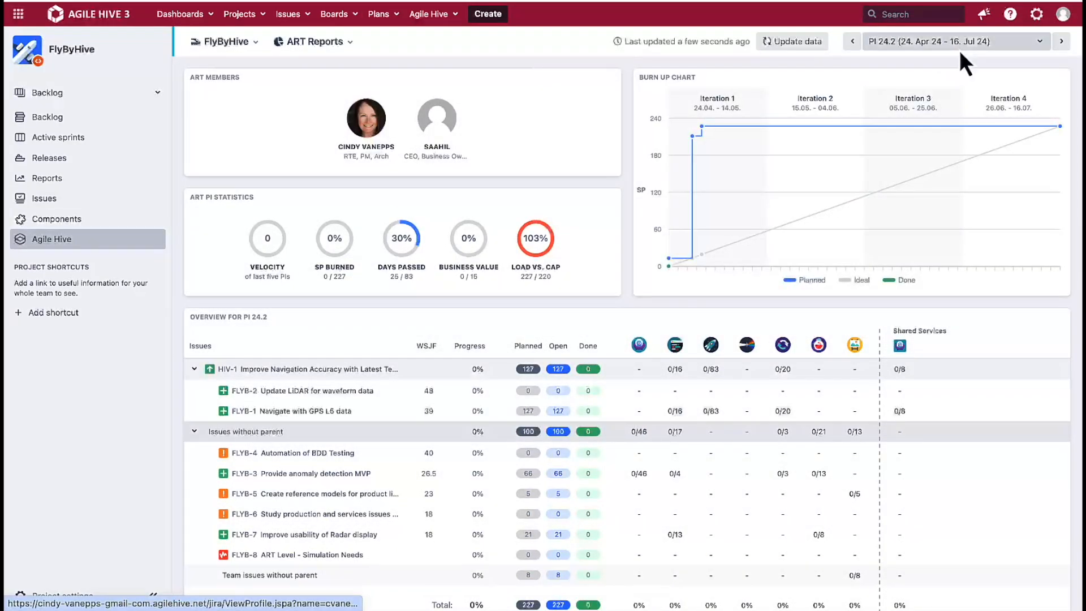
click(1040, 41)
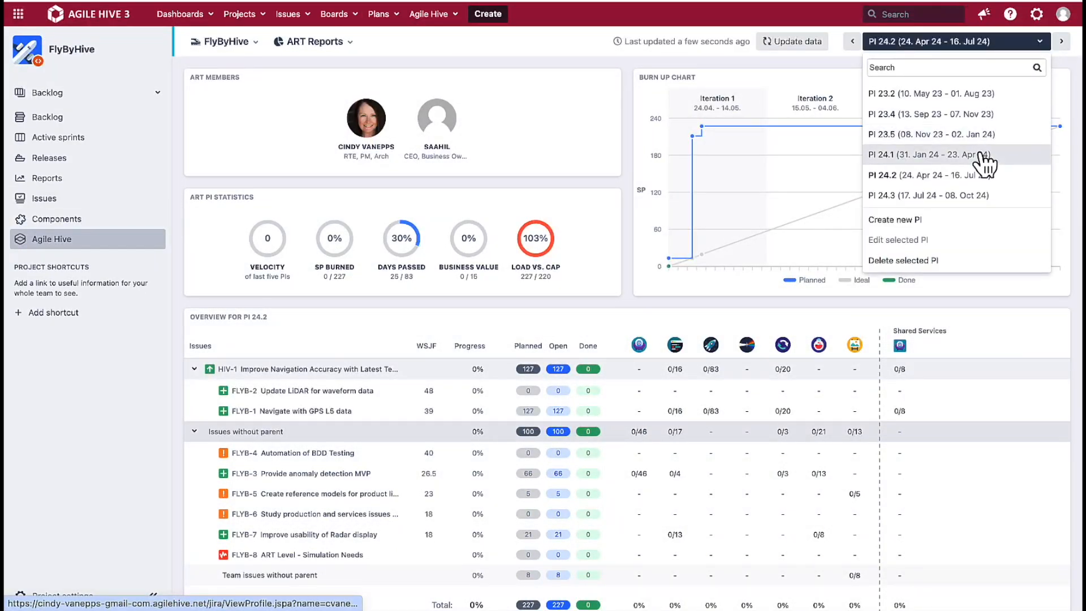
click(983, 208)
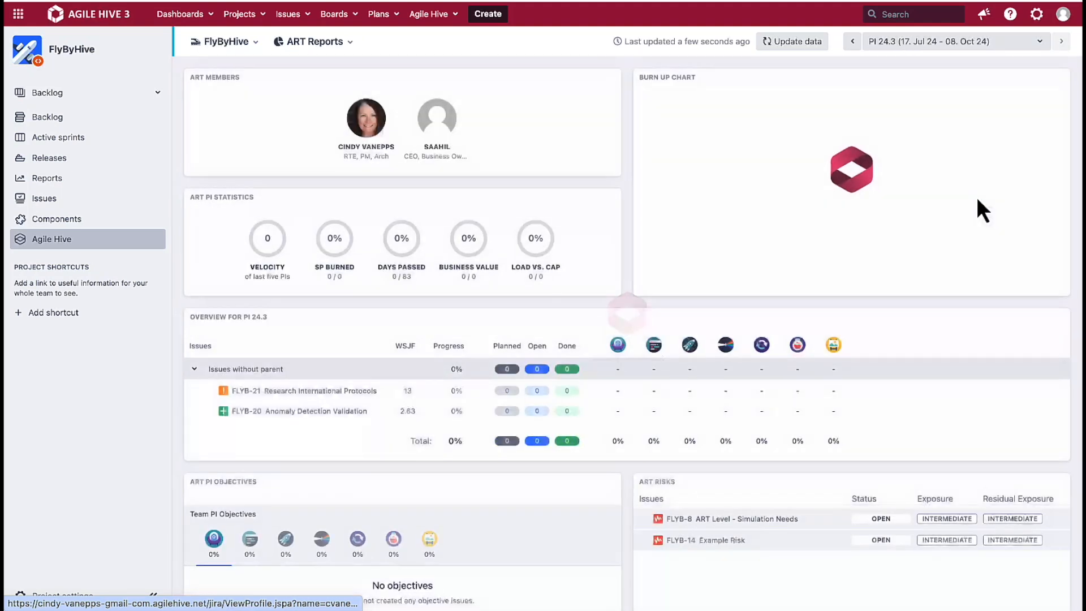